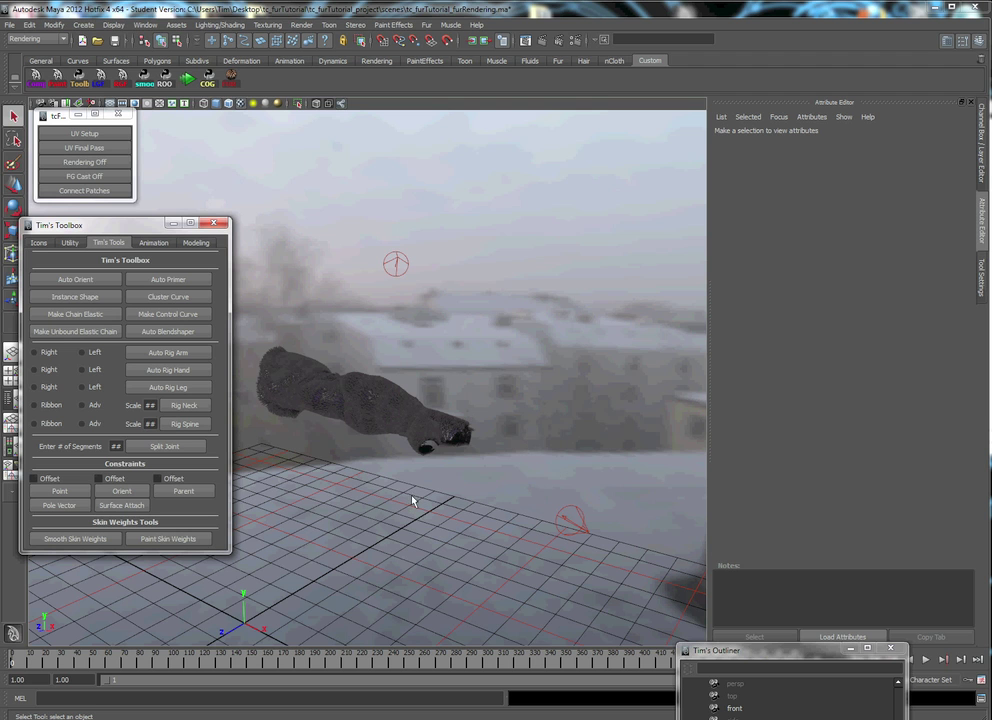
- Select the warm rim, cool rim and warm key lights one after another to review the light setup around the arm
alt+drag(450, 462, 505, 421)
click(537, 290)
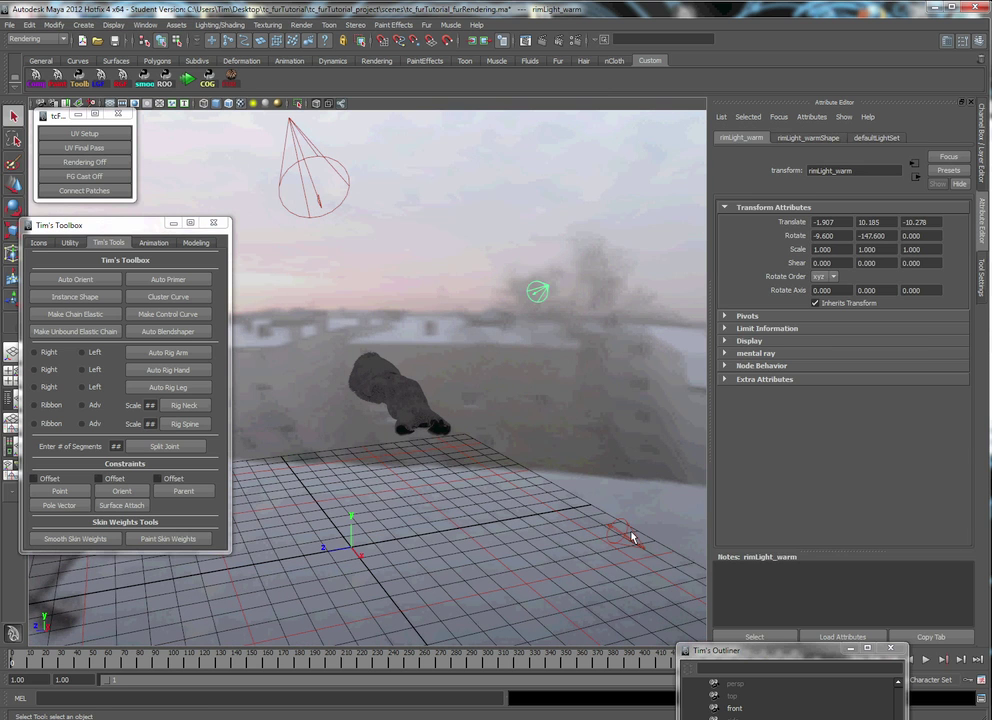
click(628, 535)
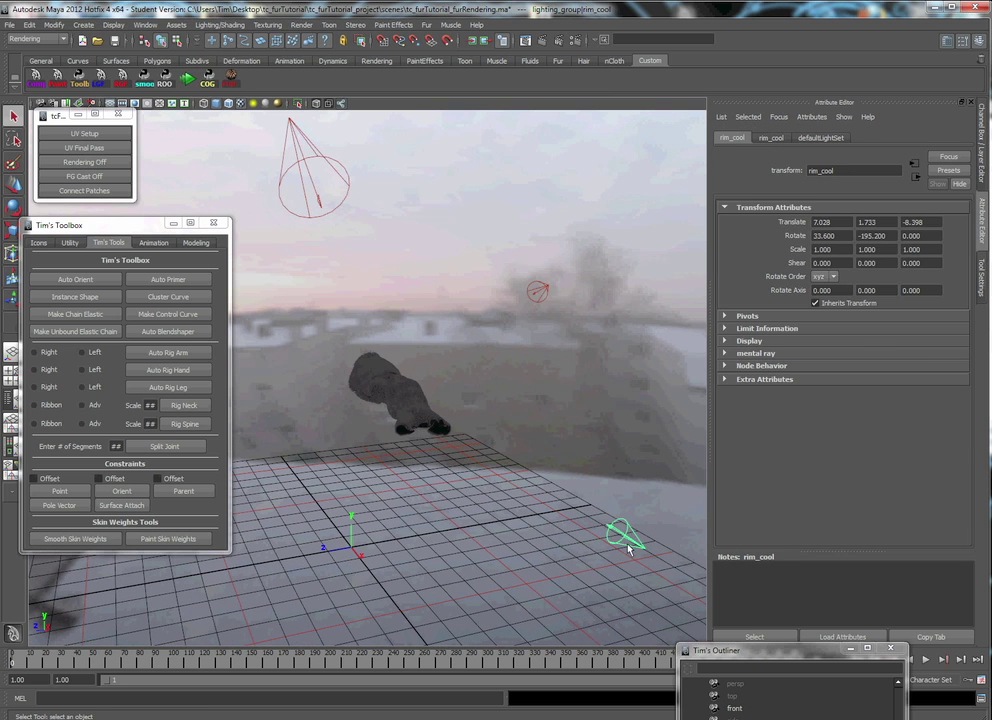
click(318, 208)
alt+drag(323, 399, 419, 386)
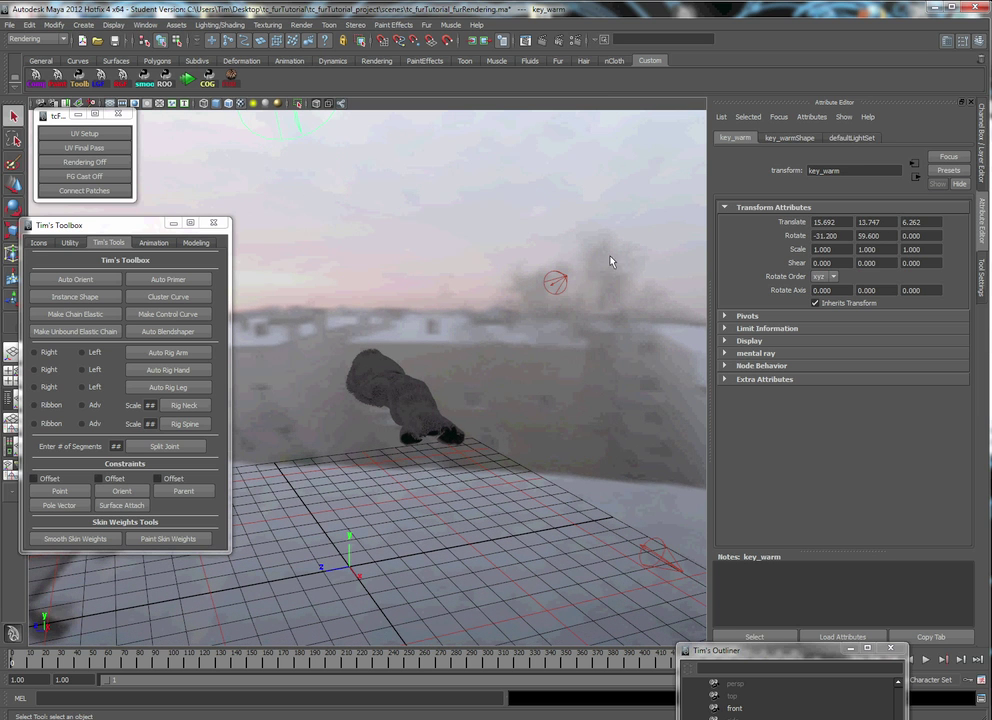
- Examine the spotlight shape attributes of the warm rim light and the warm key light, including their raytrace shadow options
click(555, 282)
click(808, 137)
alt+drag(430, 283, 540, 379)
key(ctrl+z)
key(ctrl+z)
click(316, 200)
scroll(380, 411, up, 3)
mouse_move(373, 411)
alt+mouse_down()
mouse_move(434, 410)
mouse_move(386, 398)
alt+mouse_up()
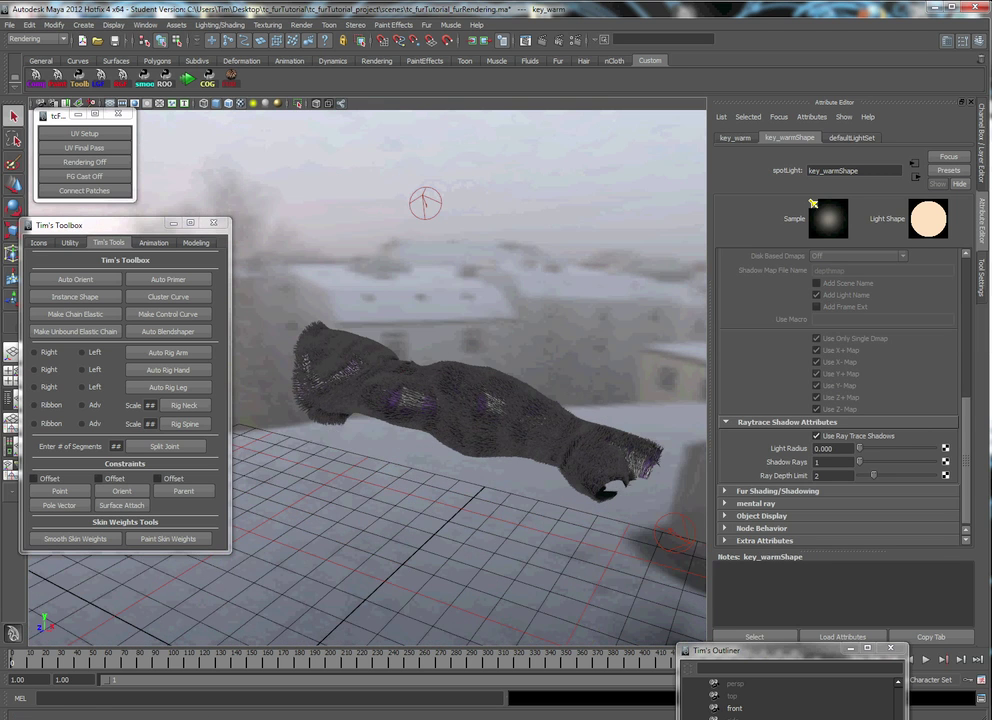
- Select the mentalrayIbl1 node inside lighting_group and review its render stats and final gather colour options
key(alt+Tab)
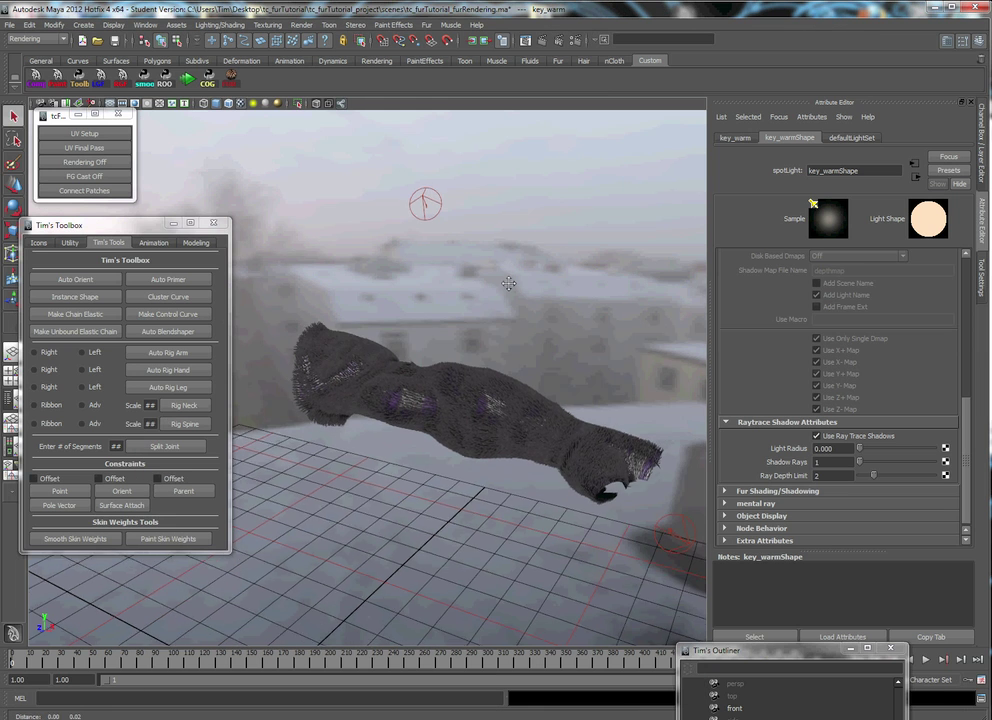
click(356, 142)
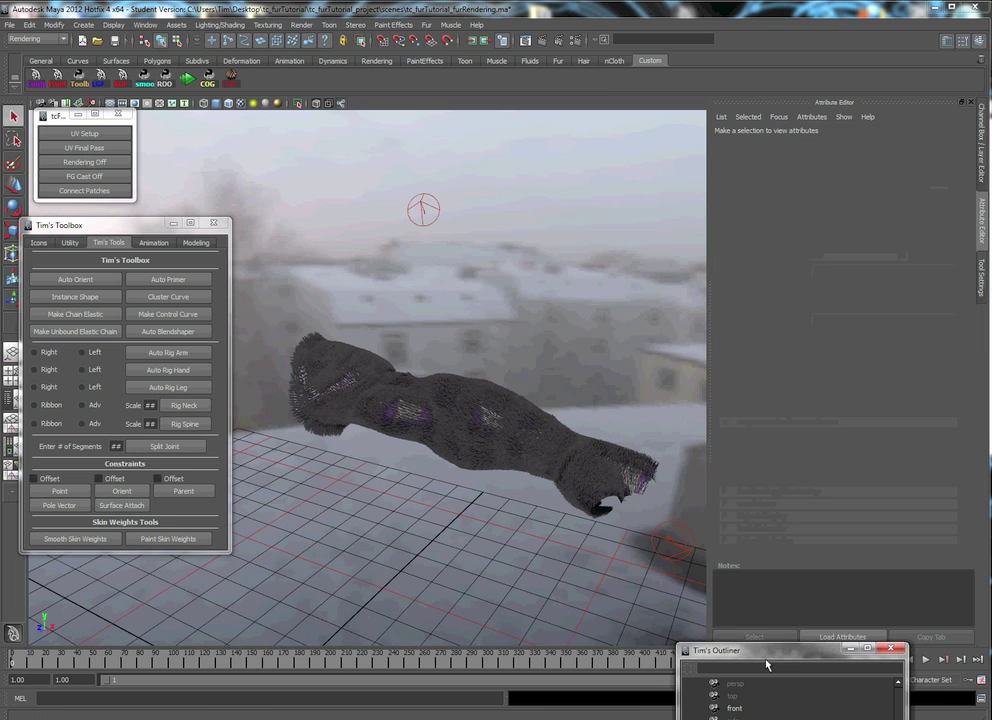
drag(766, 650, 689, 231)
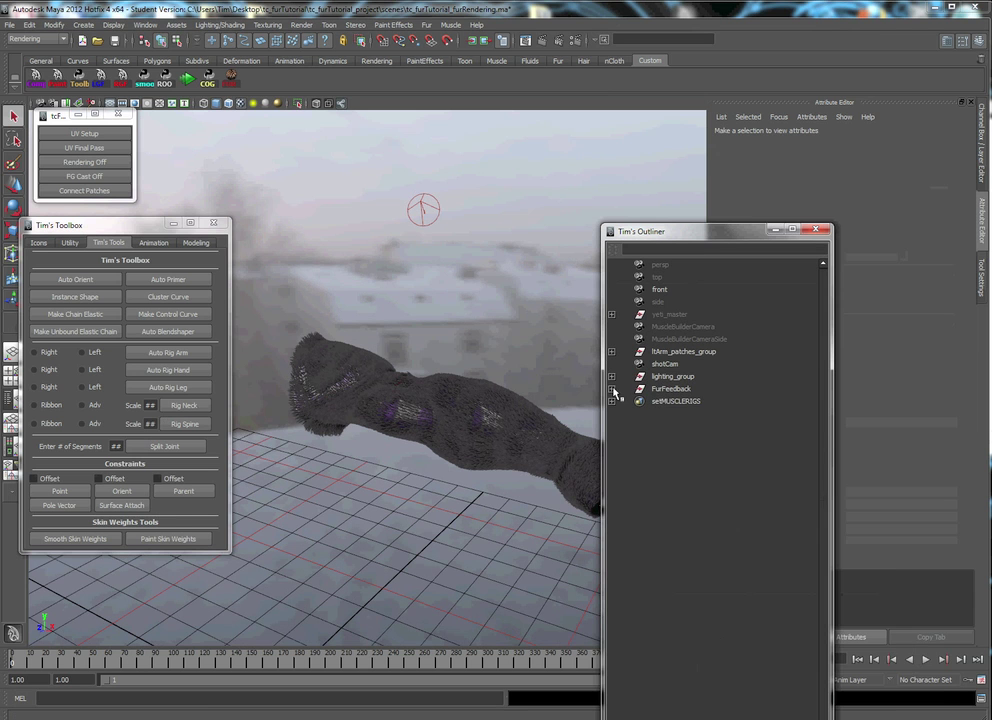
click(612, 389)
click(612, 389)
click(612, 376)
click(642, 426)
drag(656, 226, 739, 618)
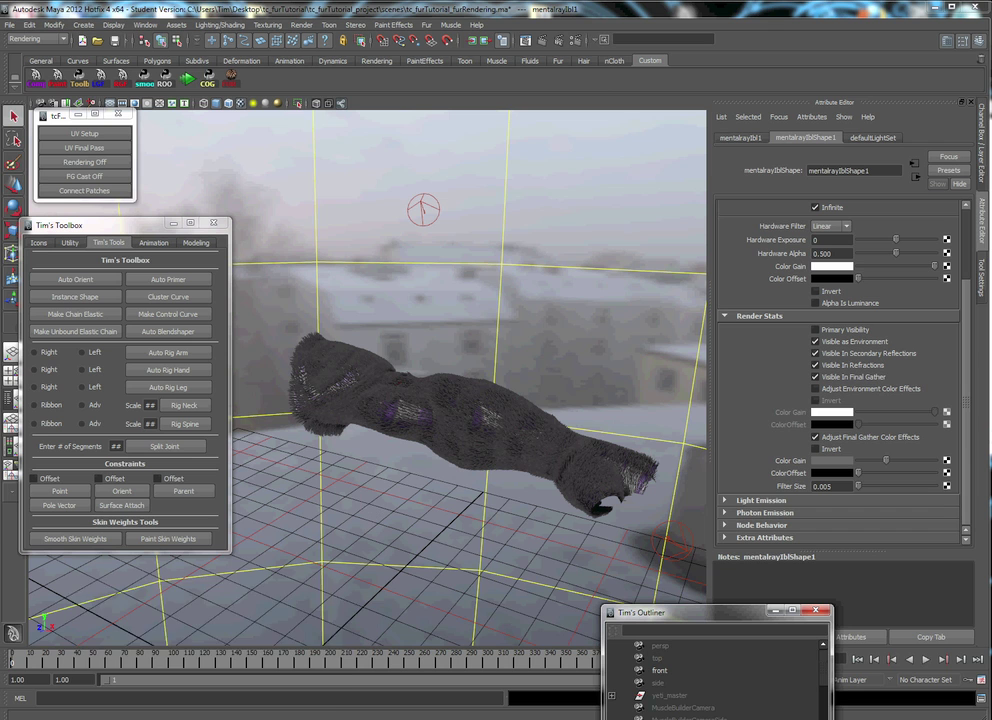
- Switch to Windows Photo Viewer and compare the baseLighting, IBLadded and IBLadjusted renders of the arm
click(330, 679)
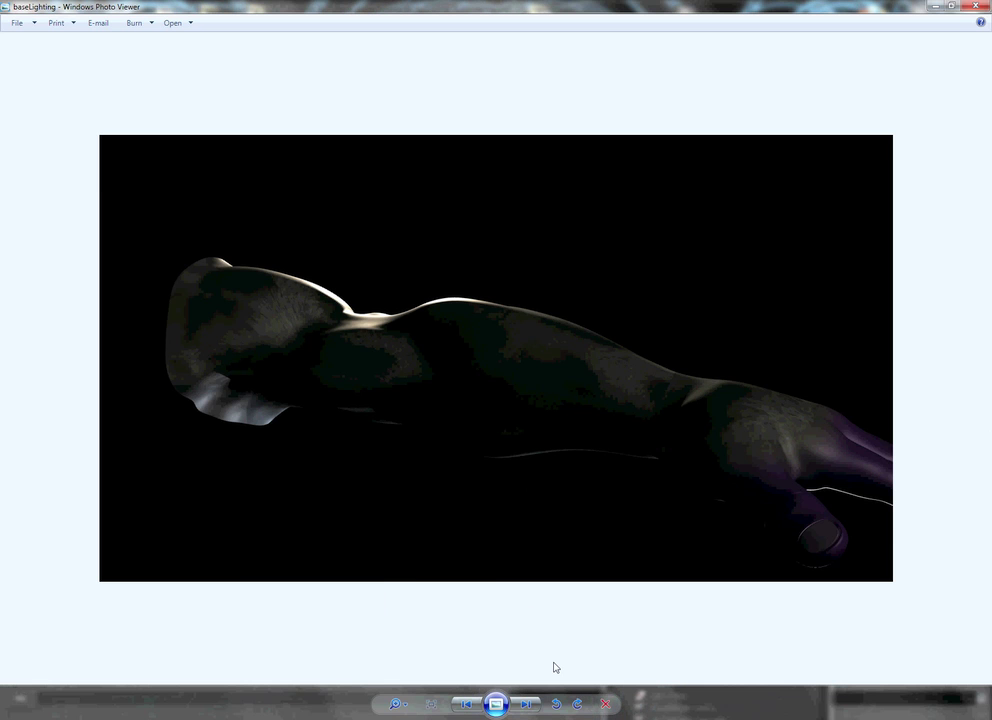
scroll(555, 666, down, 1)
scroll(555, 667, down, 1)
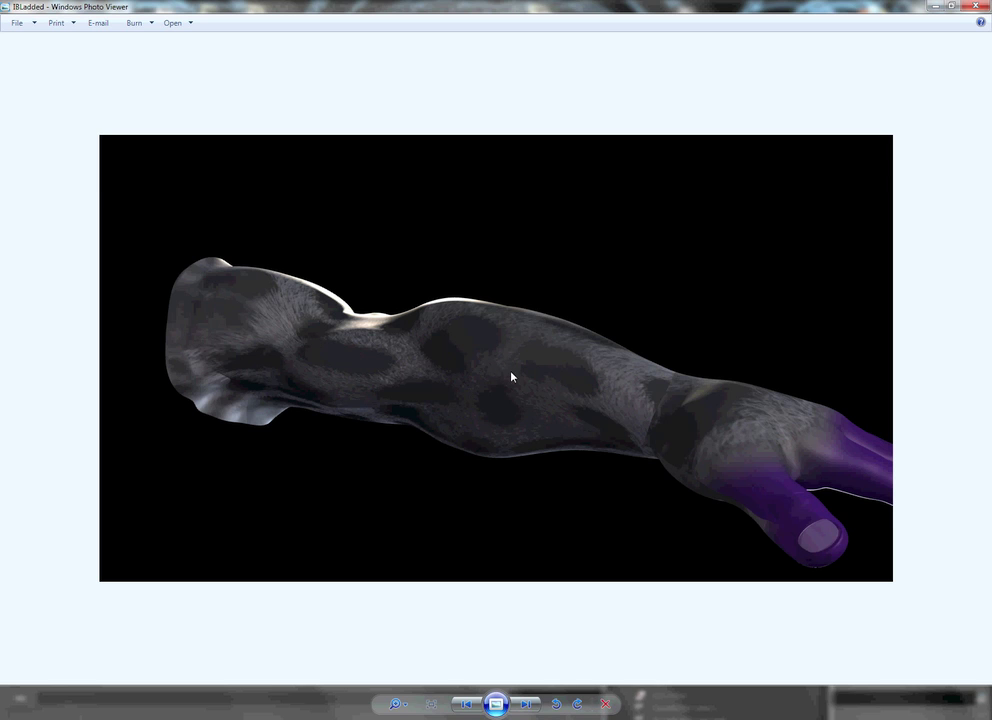
scroll(511, 377, down, 1)
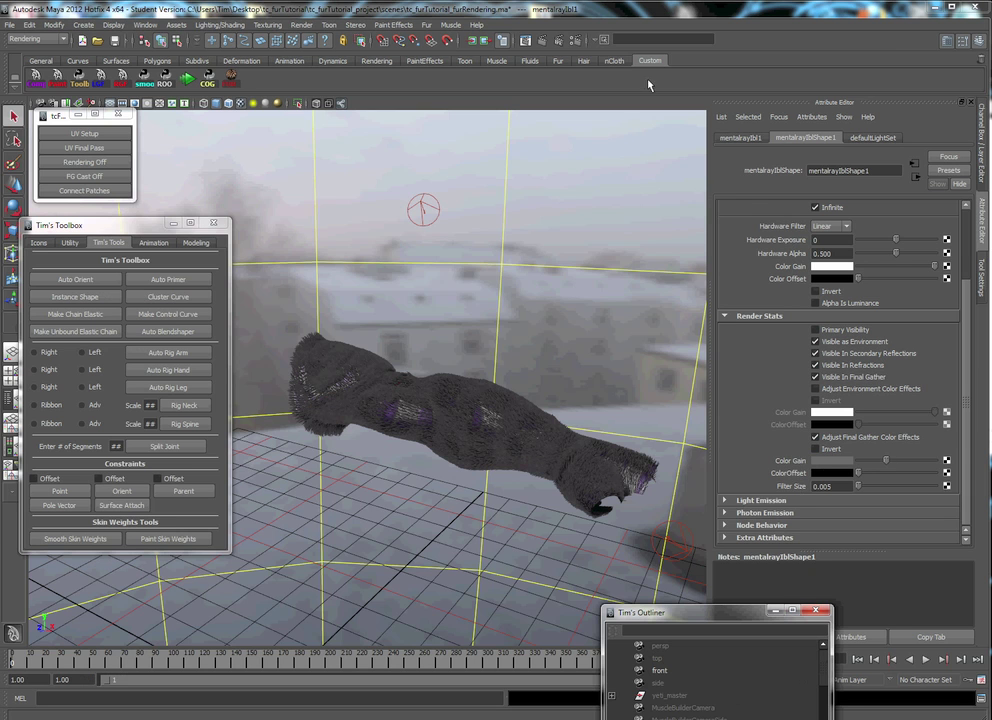
- Review the mental ray quality and indirect lighting options in the Render Settings, including Final Gathering
click(468, 40)
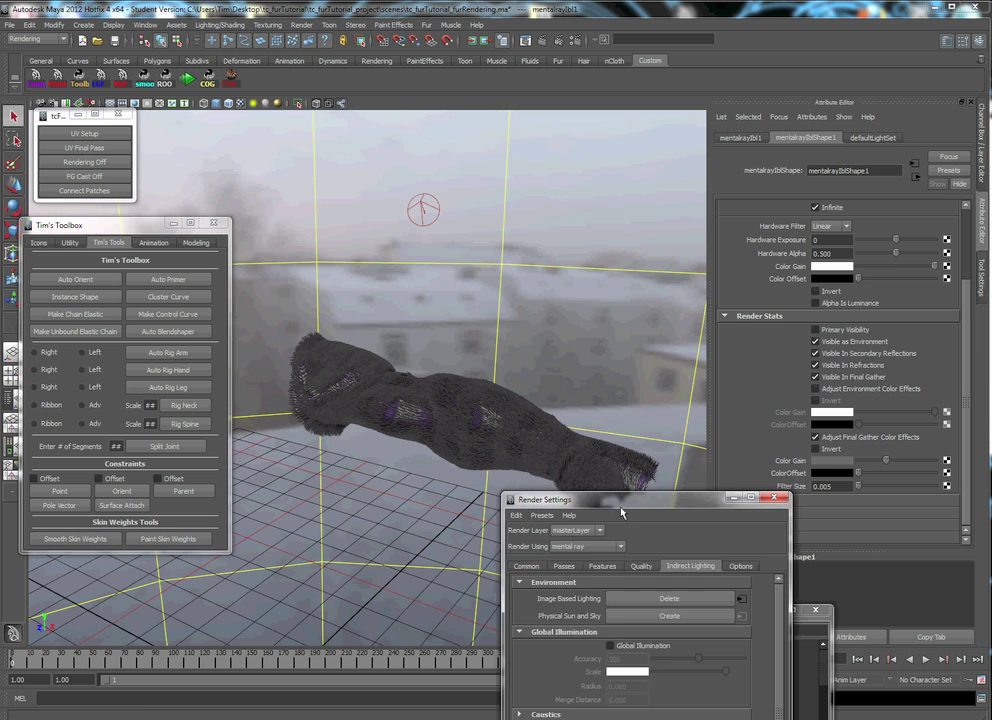
click(606, 174)
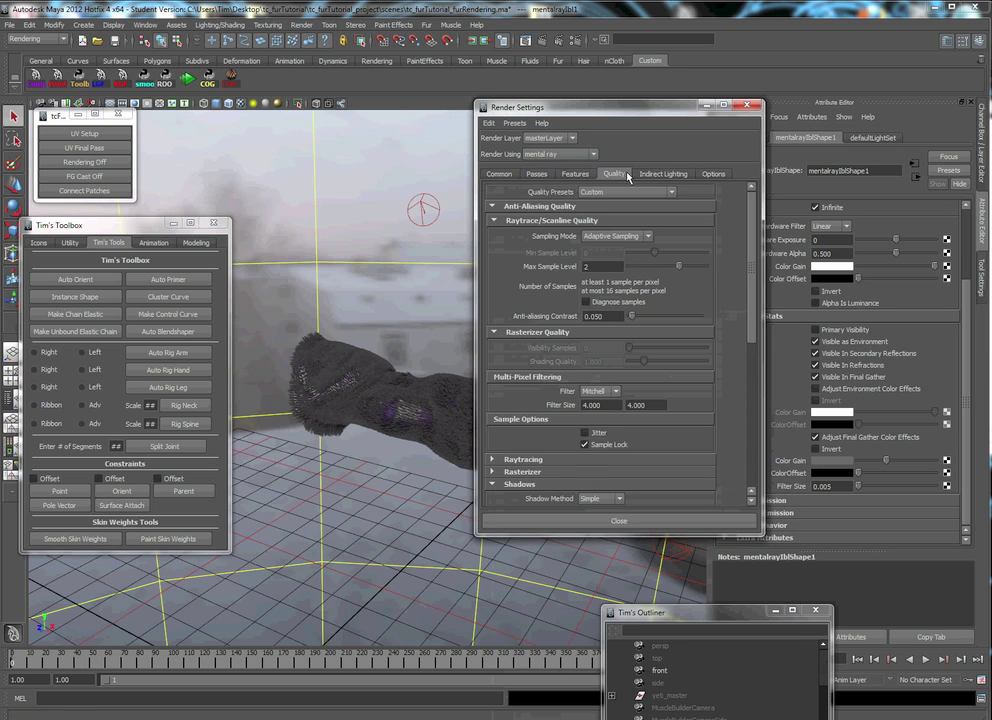
click(663, 174)
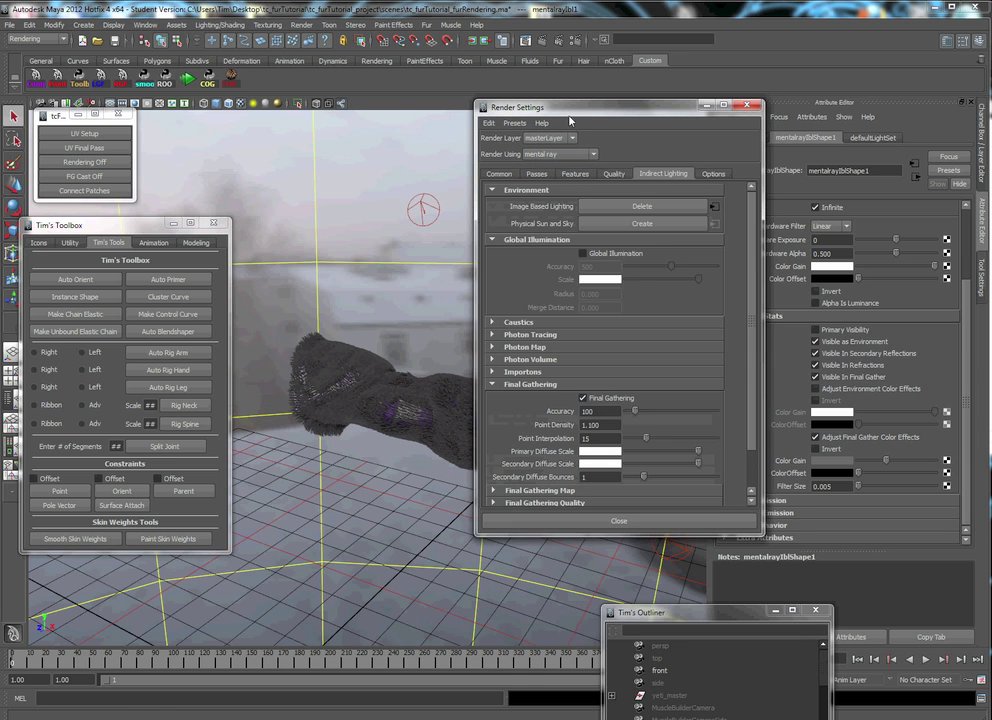
drag(527, 110, 903, 628)
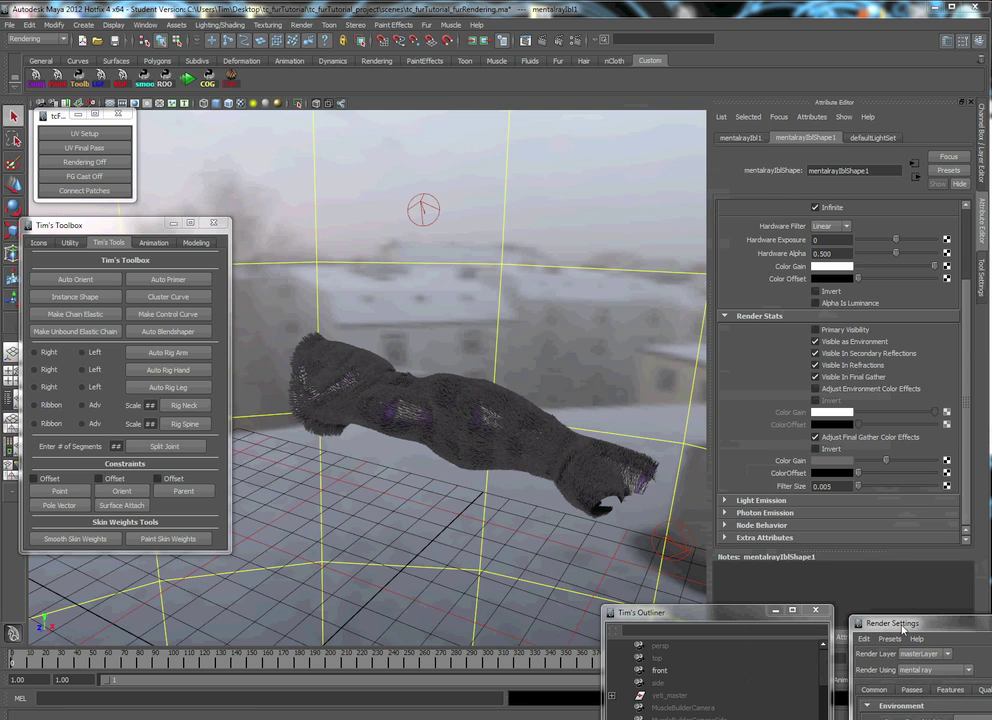
- Select the warm rim light above the arm and check its raytrace shadow attributes
click(420, 208)
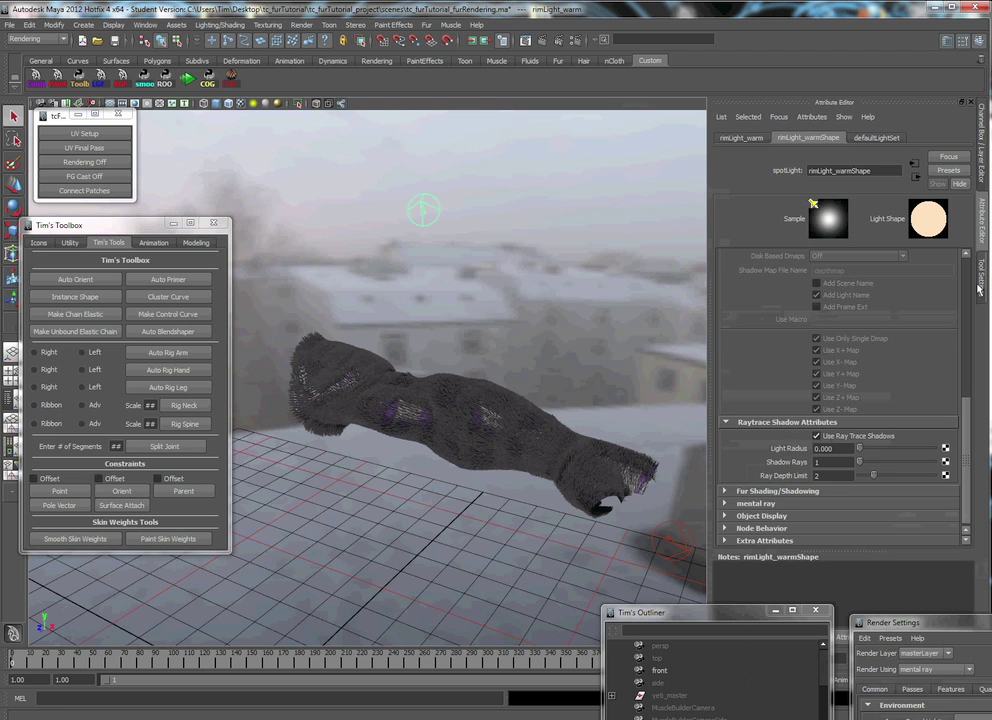
click(834, 449)
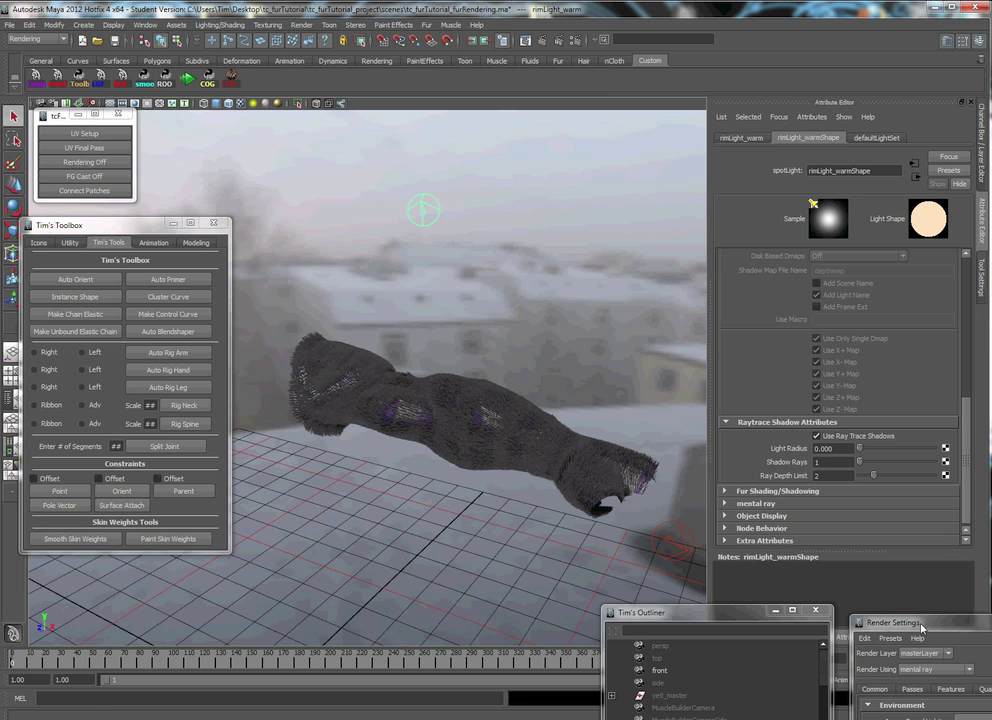
drag(923, 627, 910, 614)
alt+drag(440, 325, 321, 404)
alt+drag(461, 313, 410, 410)
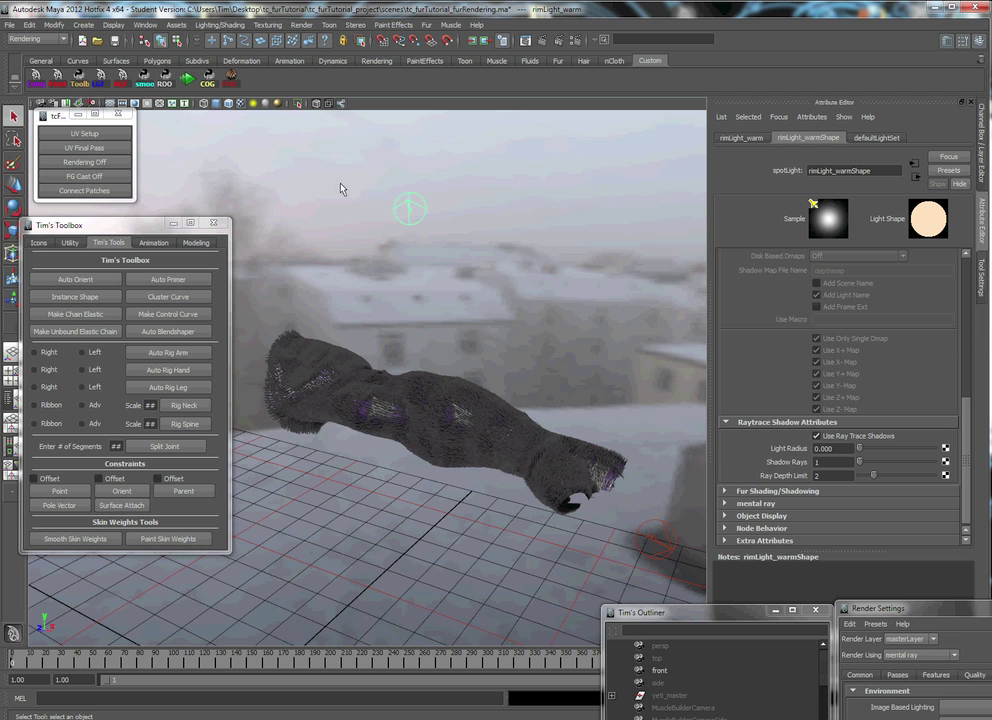
alt+middle_drag(467, 336, 440, 342)
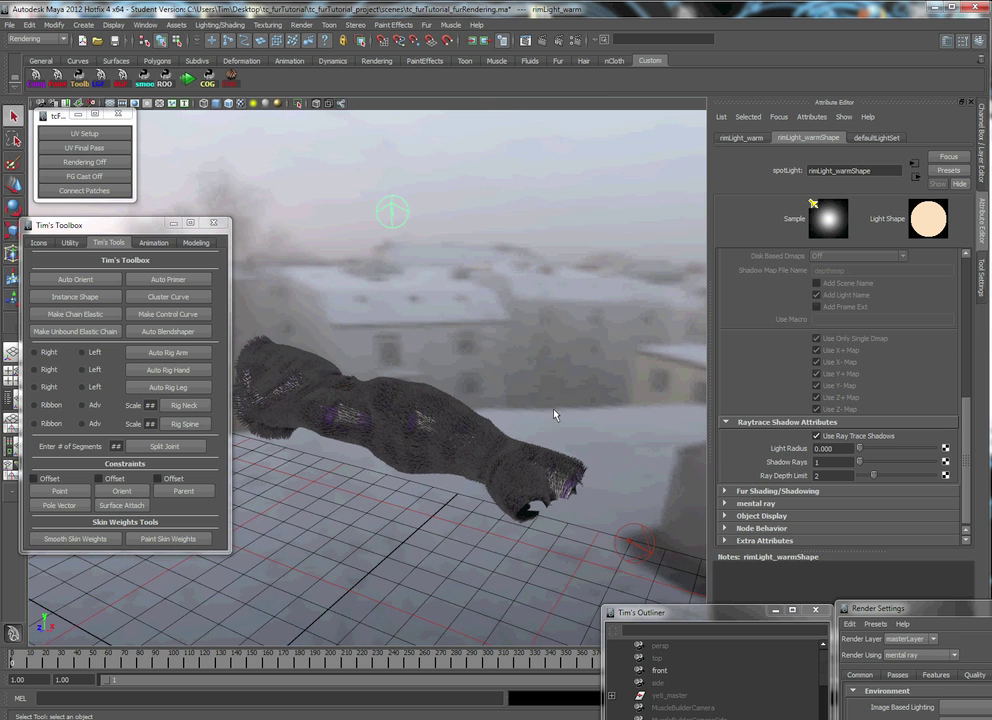
alt+right_drag(589, 410, 545, 400)
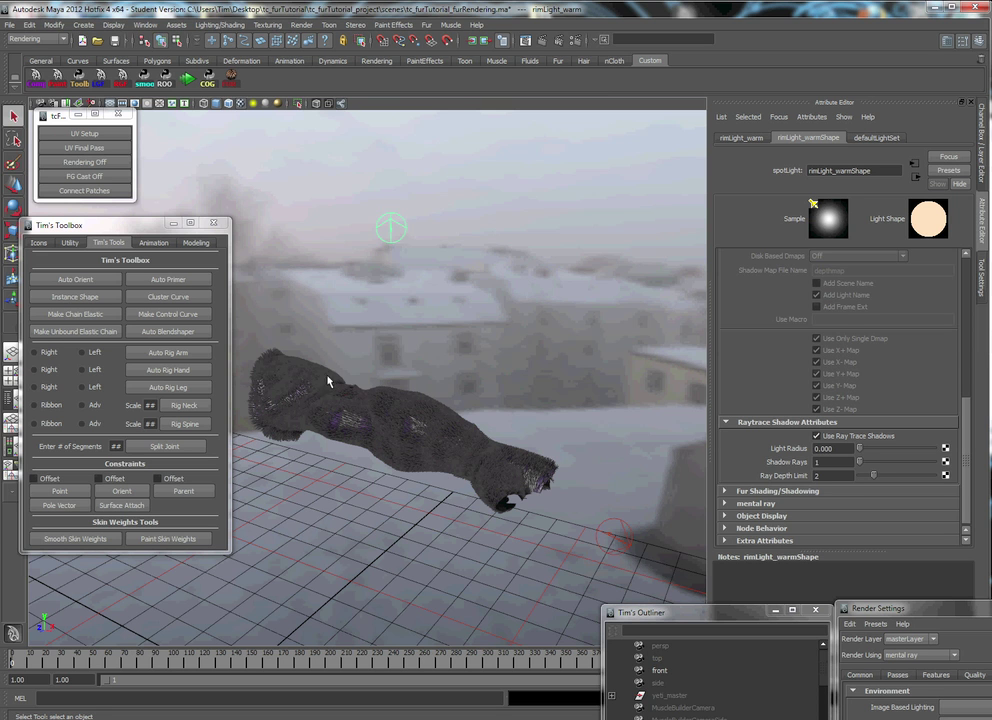
- In the fur render settings, choose Hair Primitive as the mental ray fur shader and collapse the Fur Render Options
click(428, 26)
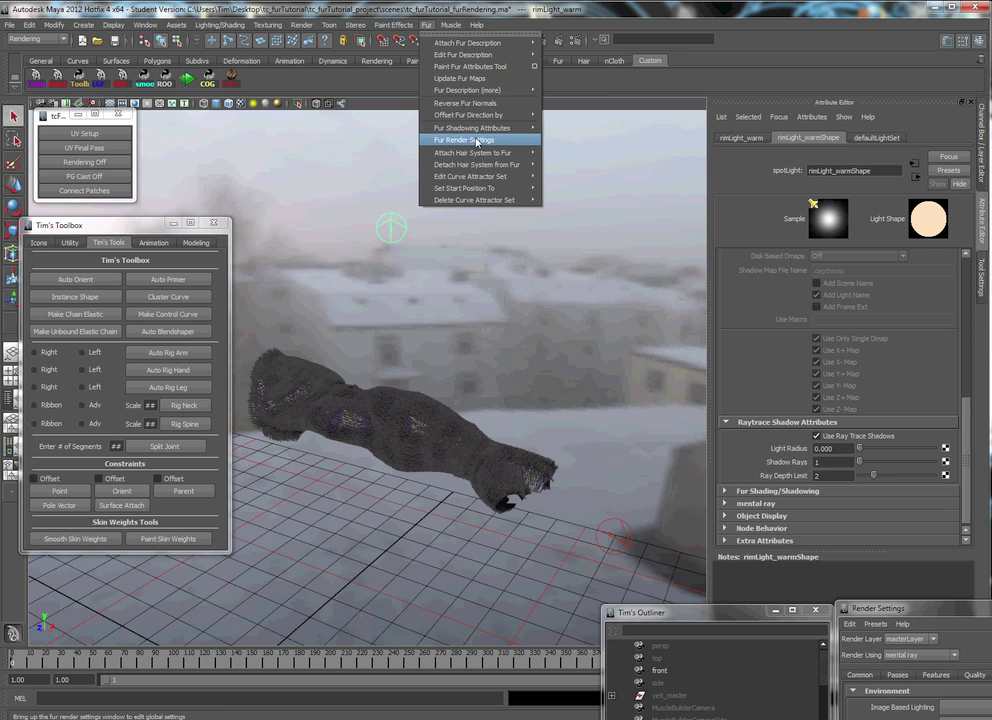
click(462, 193)
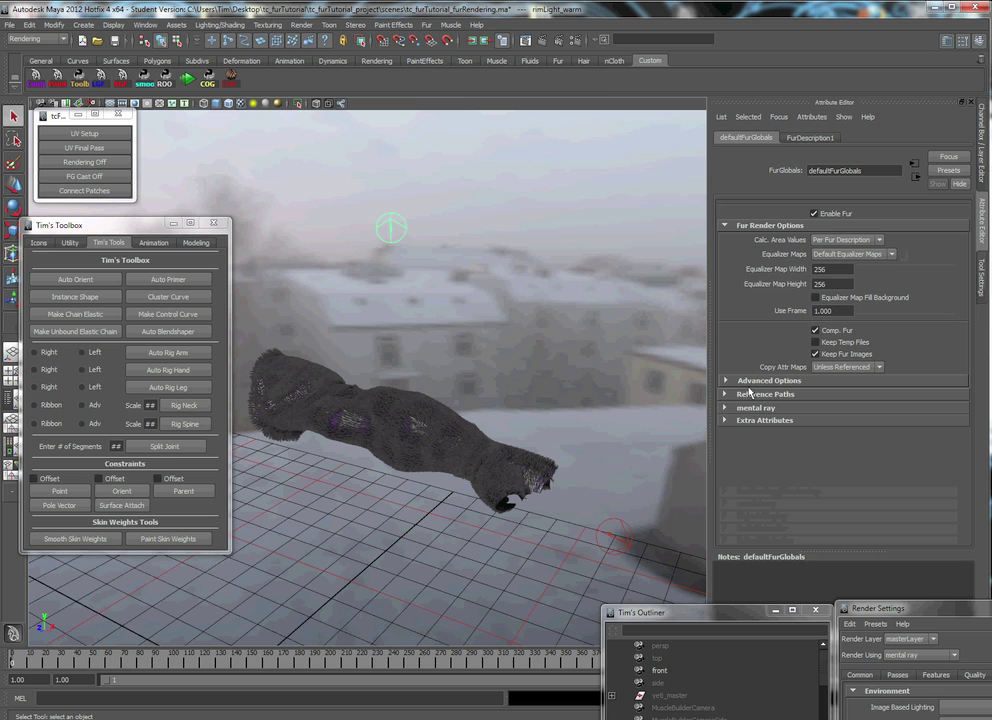
click(741, 408)
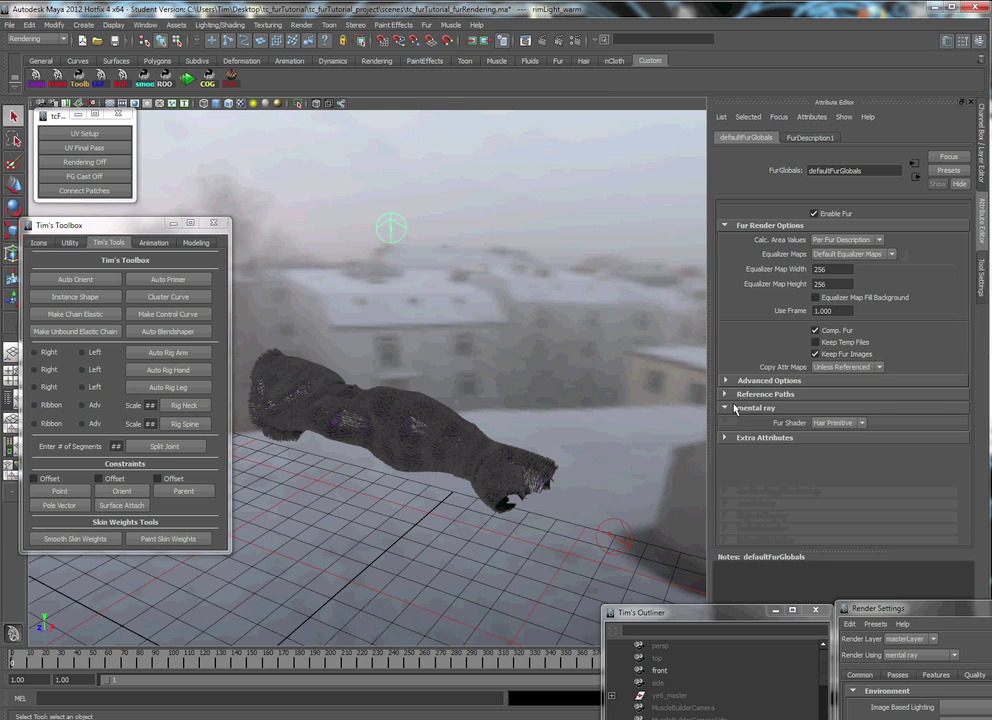
click(860, 423)
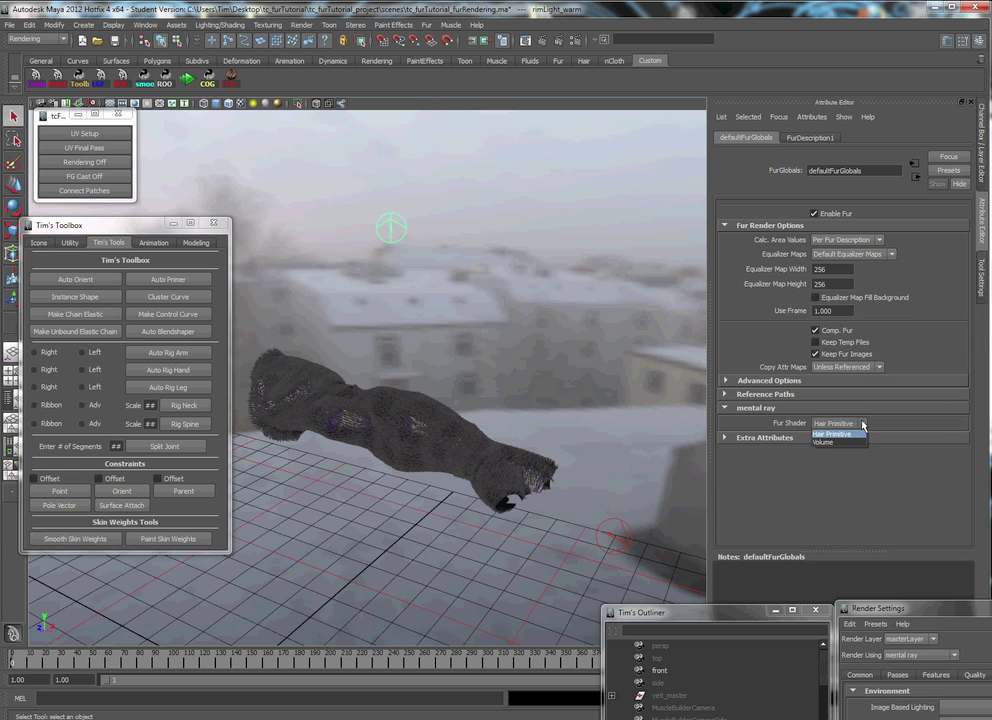
click(835, 434)
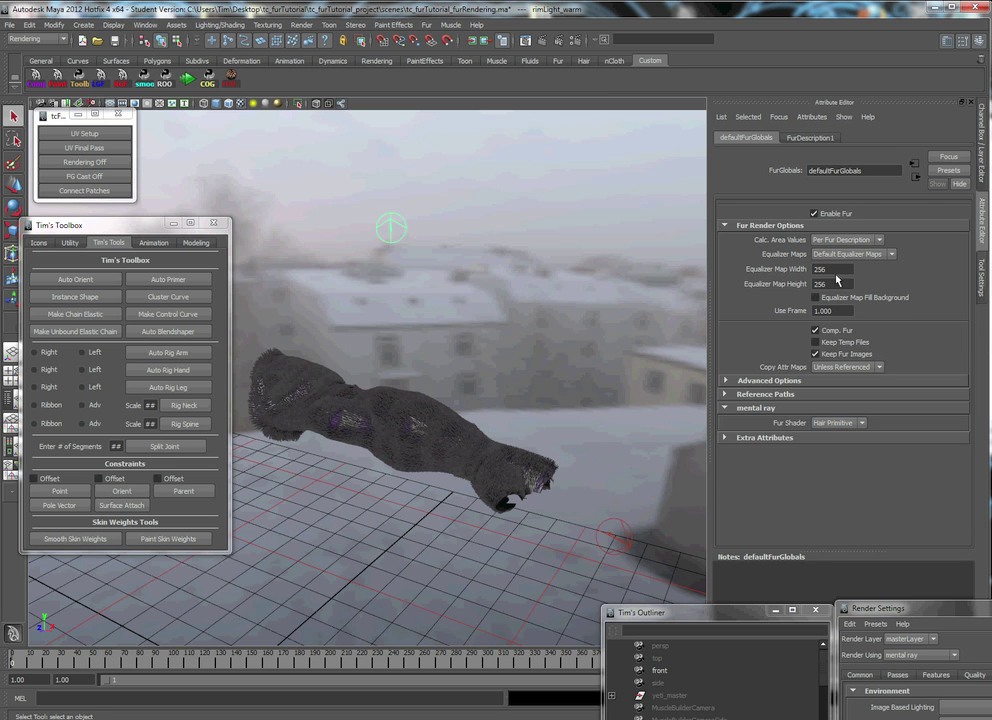
click(770, 225)
alt+drag(454, 275, 431, 297)
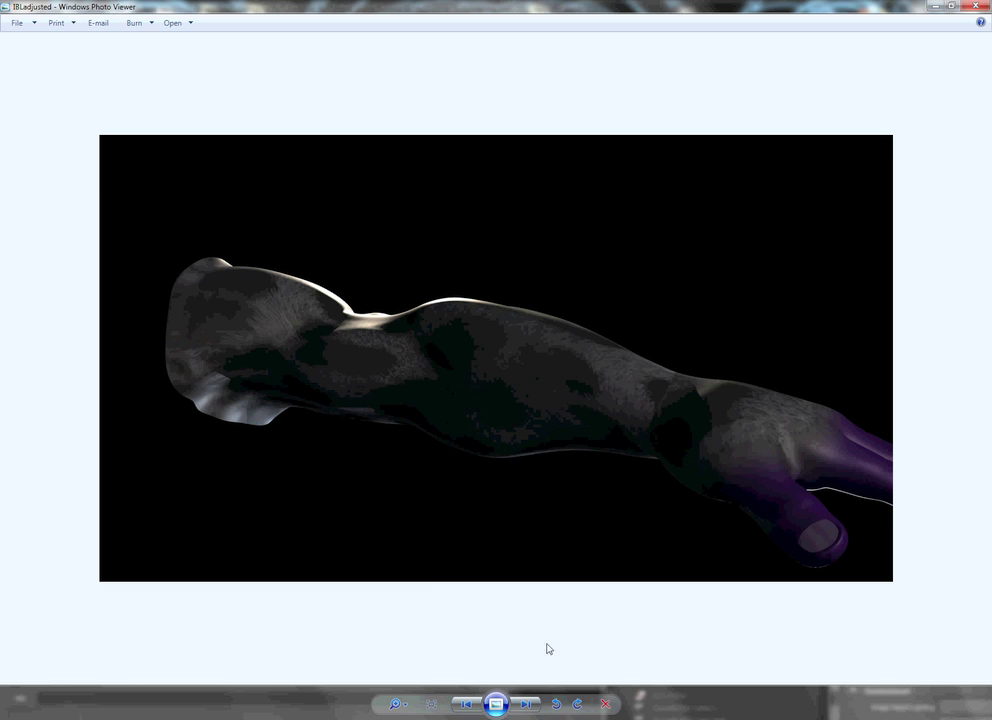
- Switch to Windows Photo Viewer, compare the IBLadjusted render with the furDirection_offset render, and close the viewer
key(Right)
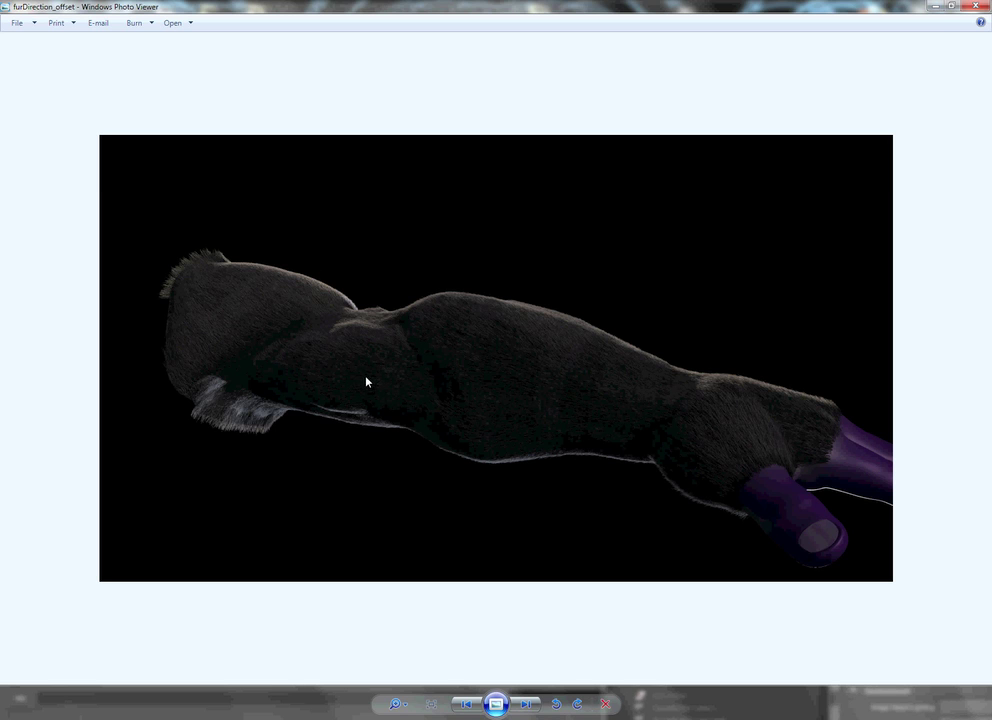
key(alt+F4)
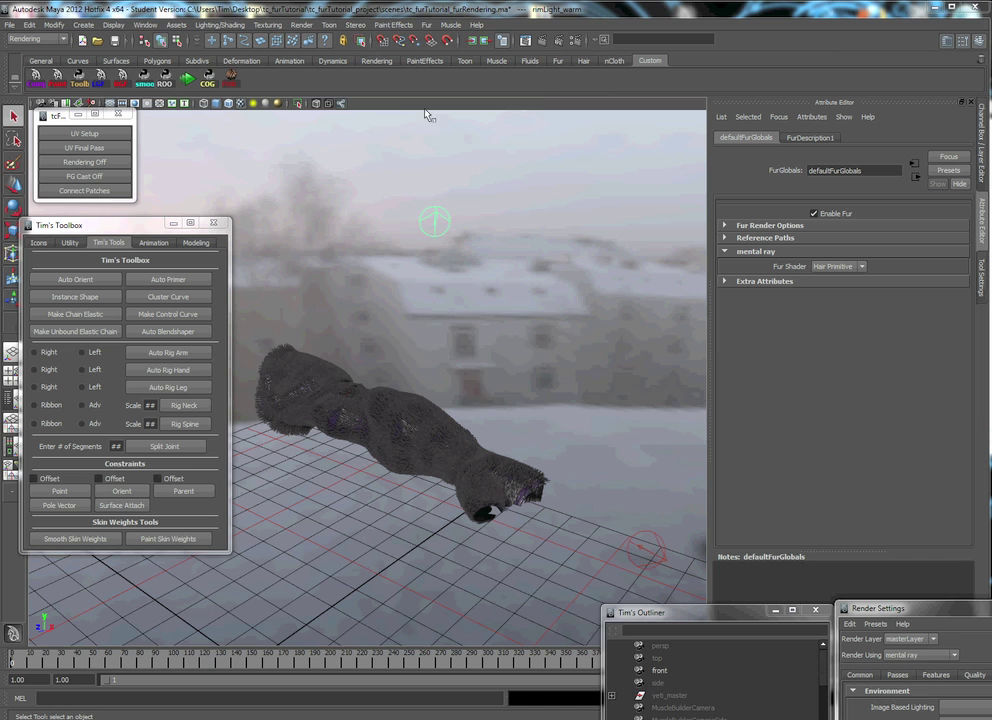
- Add fur shadowing attributes to the selected warm rim light and keep that light selected
click(427, 24)
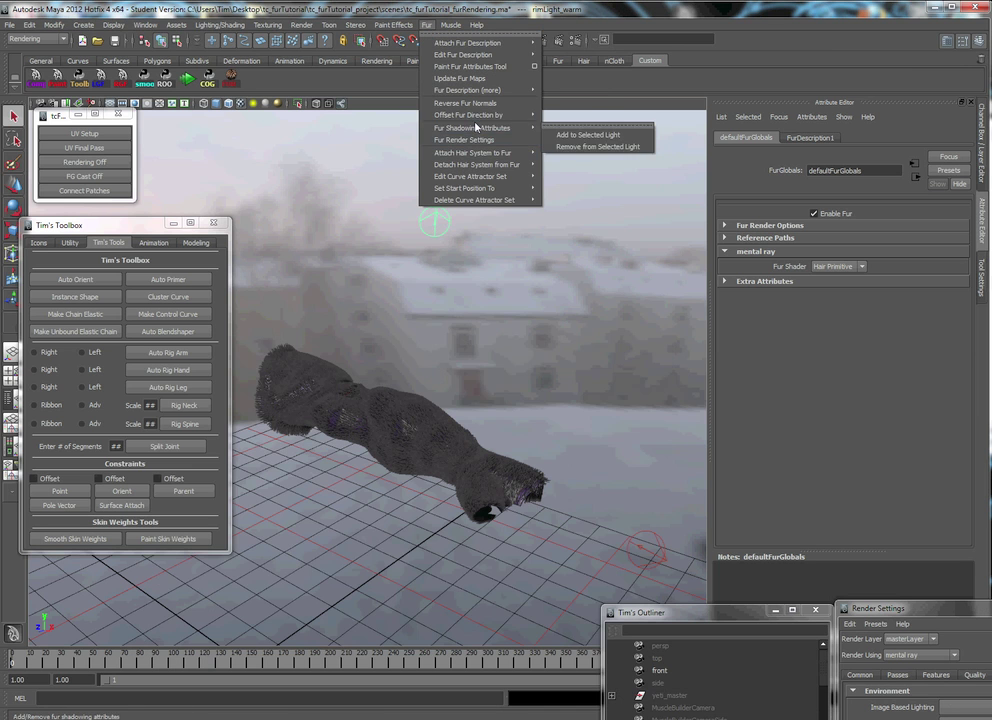
mouse_move(500, 128)
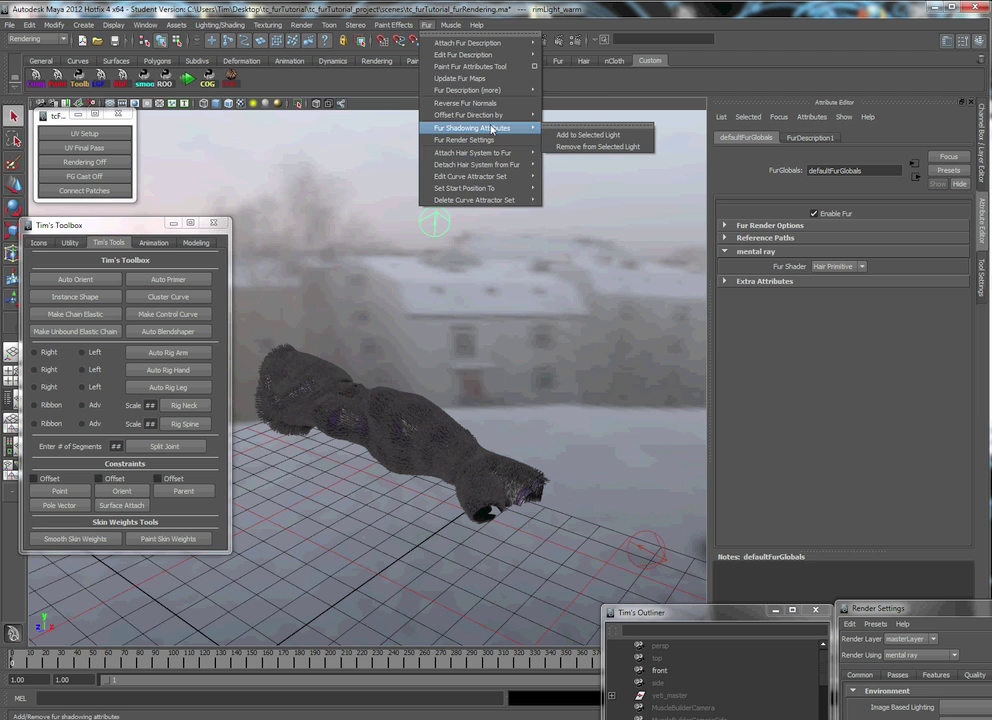
click(591, 136)
click(432, 196)
key(ctrl+z)
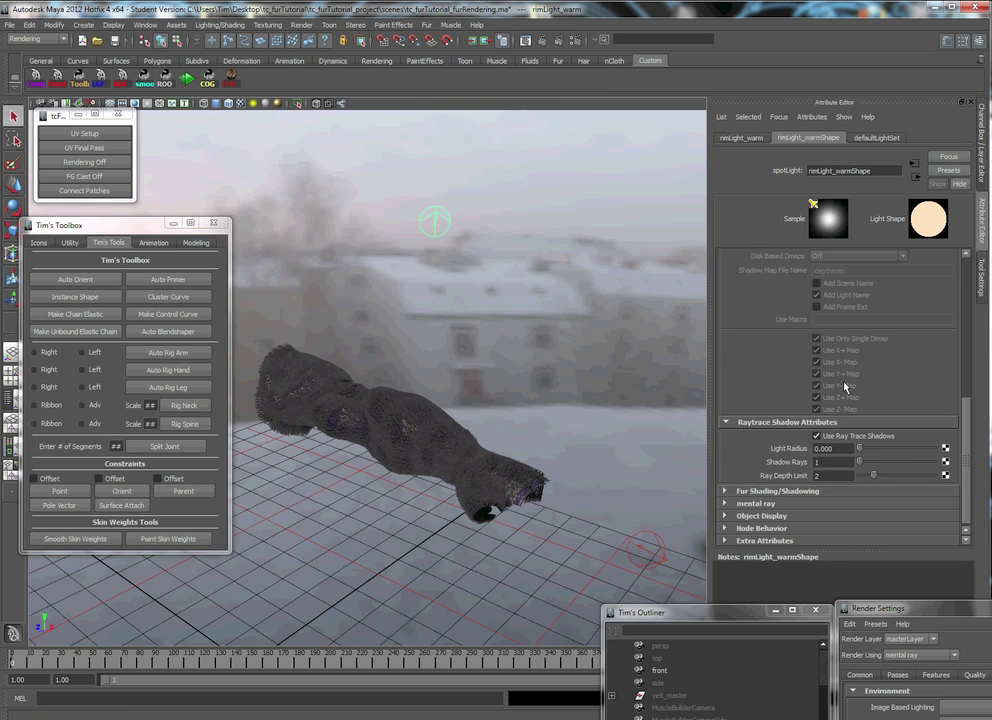
- Expand the warm rim light's Fur Shading/Shadowing attributes and examine the self shade and back shade options against the arm's fur
click(758, 489)
scroll(760, 480, down, 3)
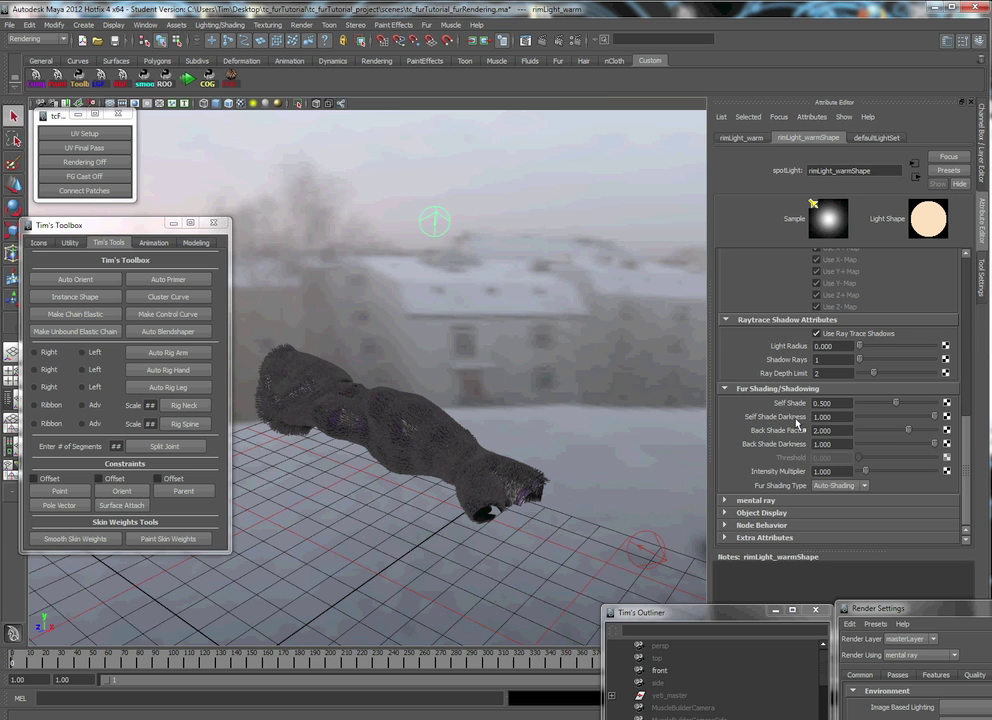
scroll(554, 468, up, 5)
alt+drag(489, 452, 453, 433)
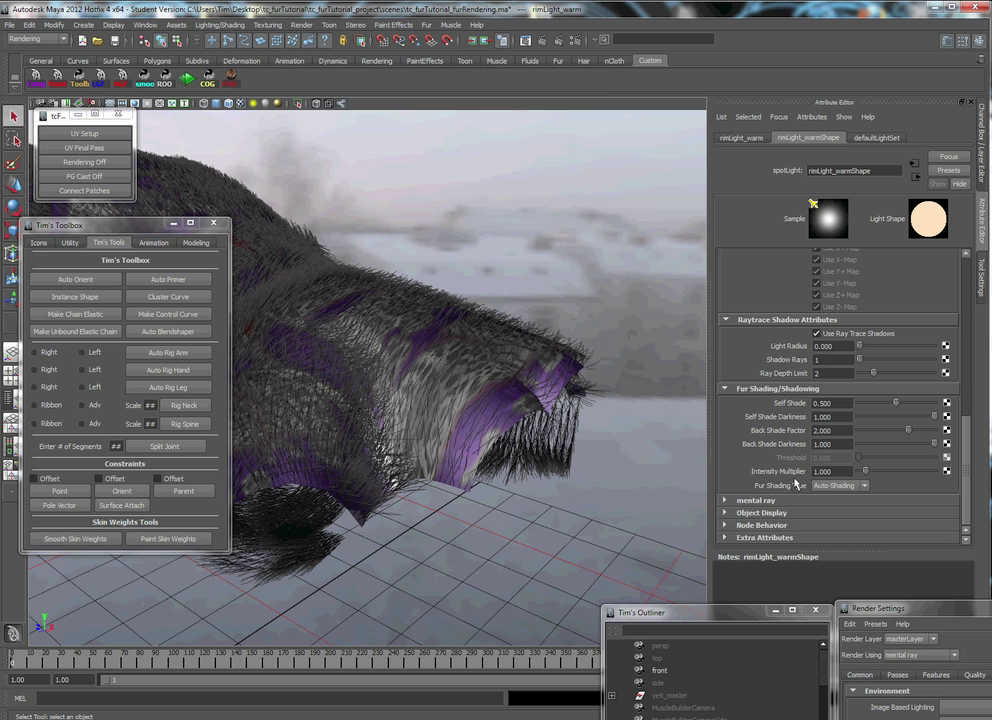
alt+right_drag(342, 321, 297, 300)
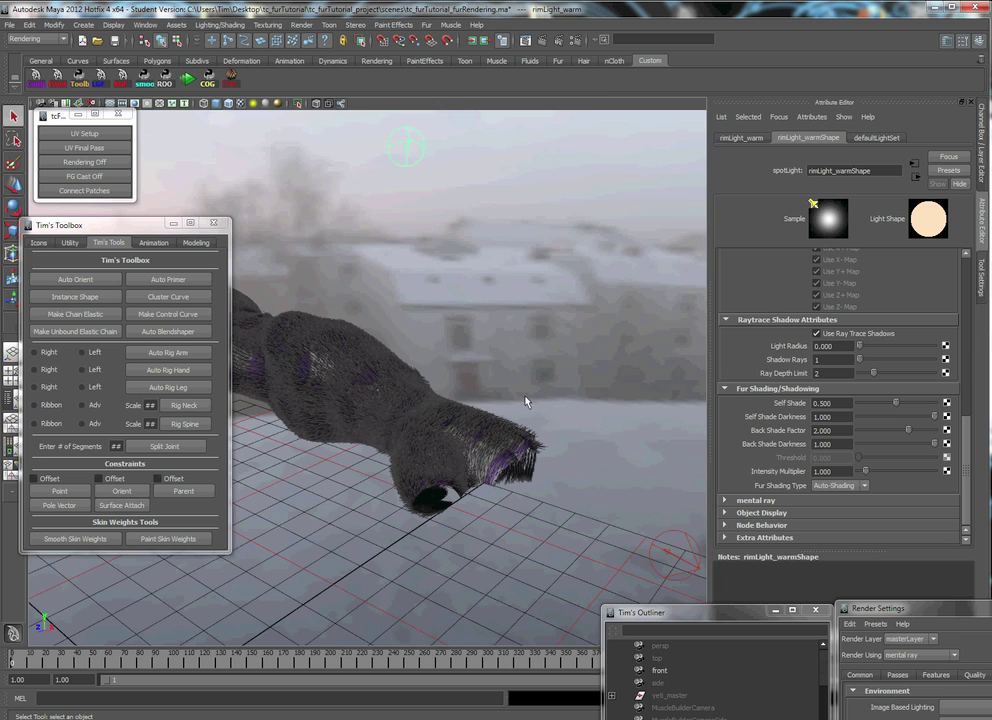
alt+right_drag(540, 410, 569, 320)
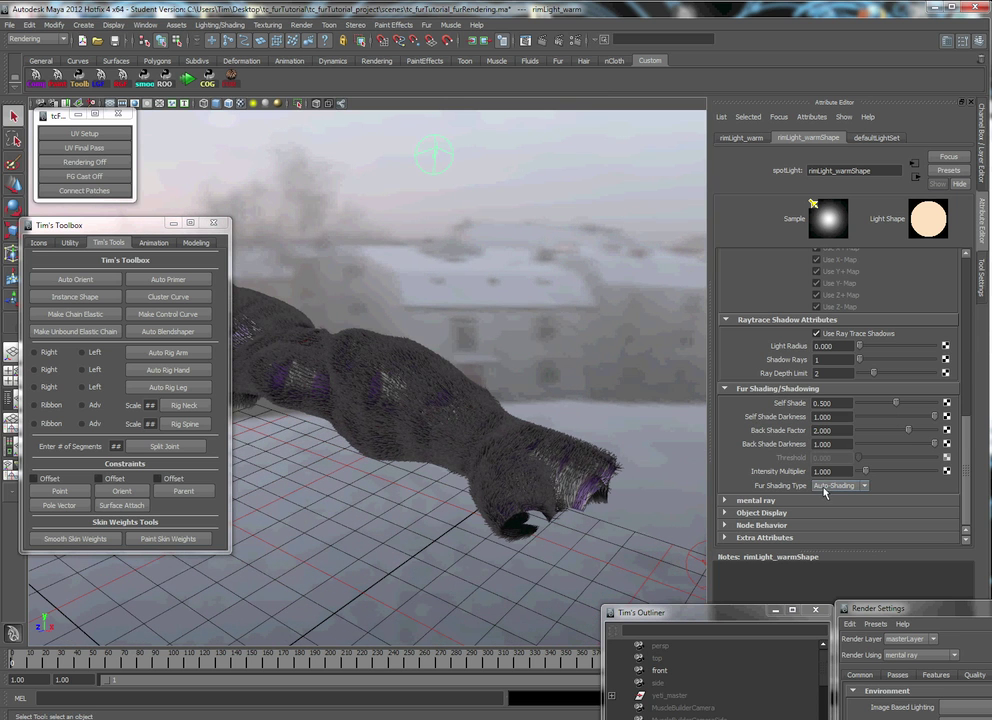
alt+drag(536, 345, 660, 350)
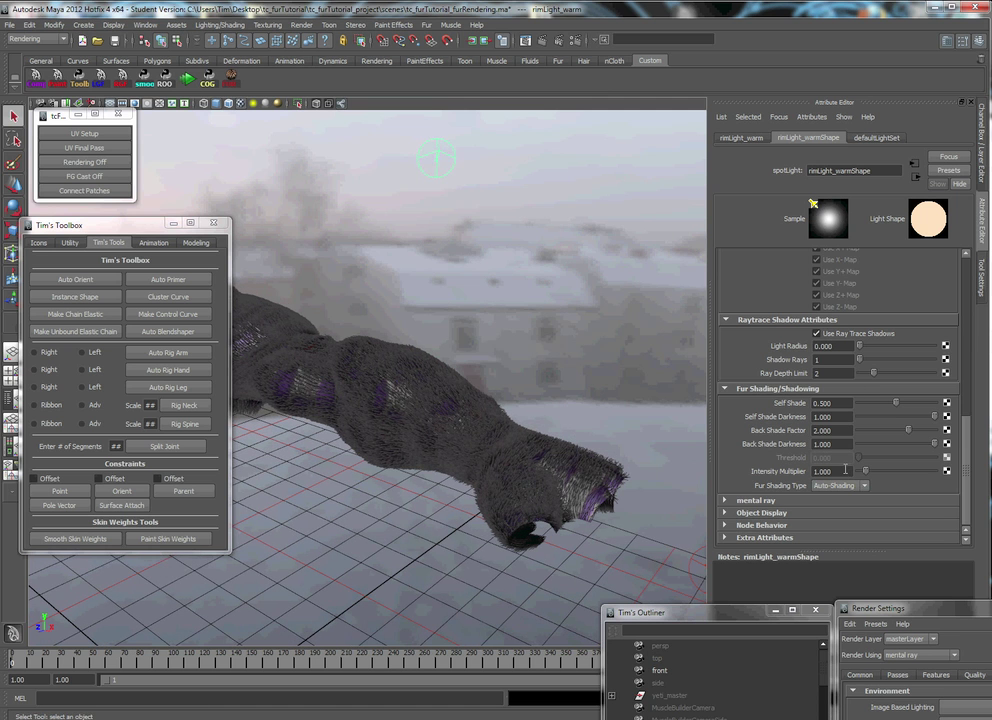
drag(104, 226, 104, 220)
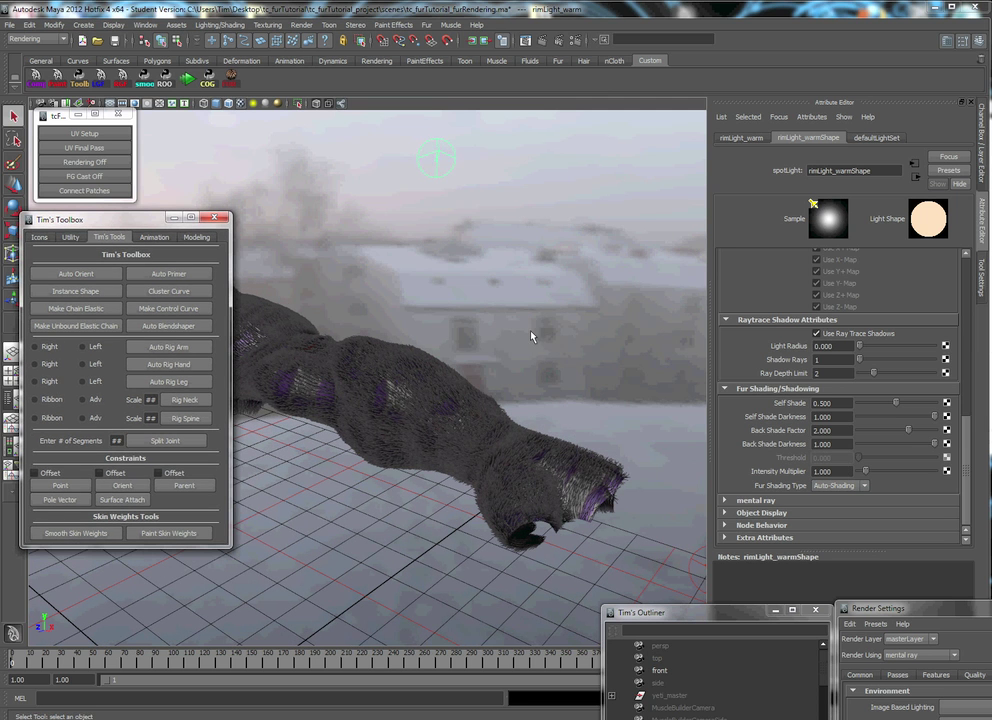
alt+middle_drag(531, 332, 529, 339)
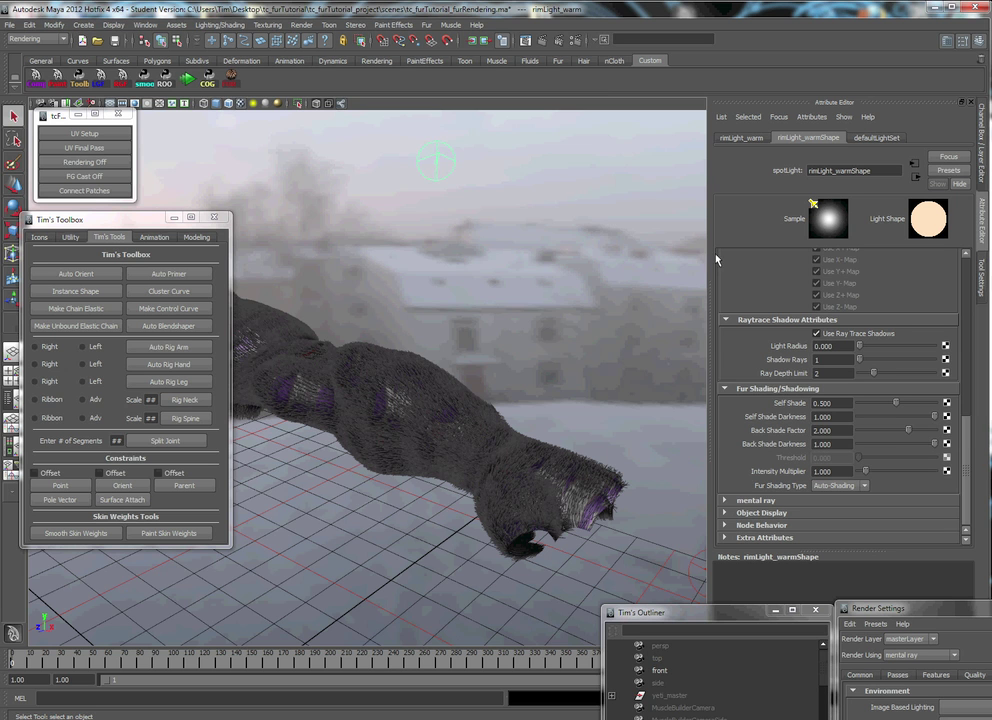
- Open the fur render settings and set the mental ray fur shader to Volume
click(426, 24)
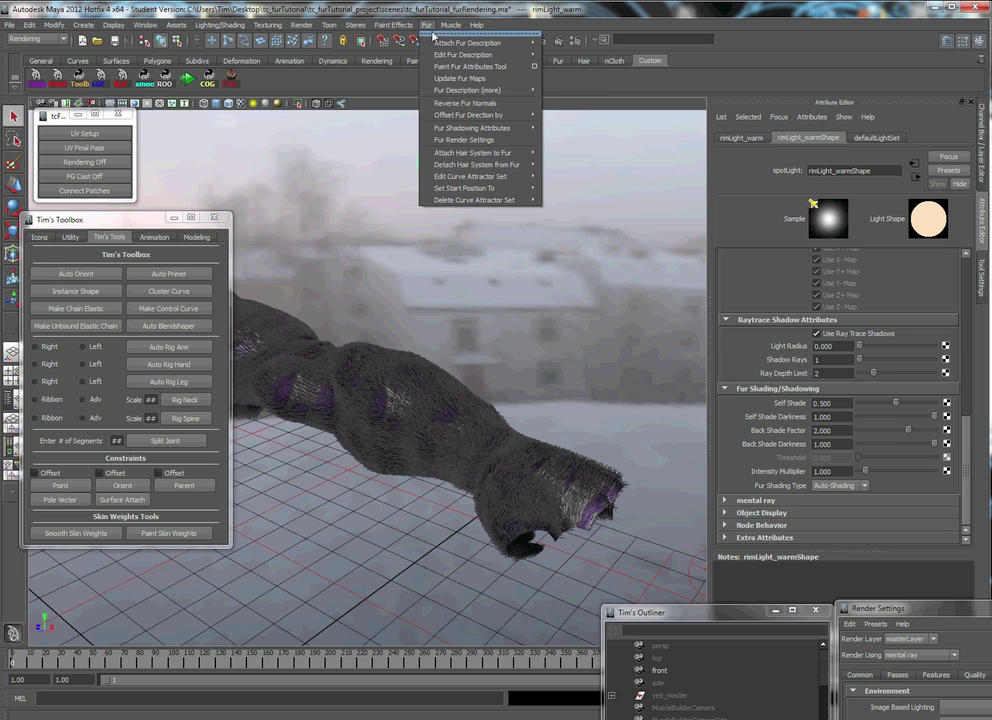
click(459, 141)
click(838, 267)
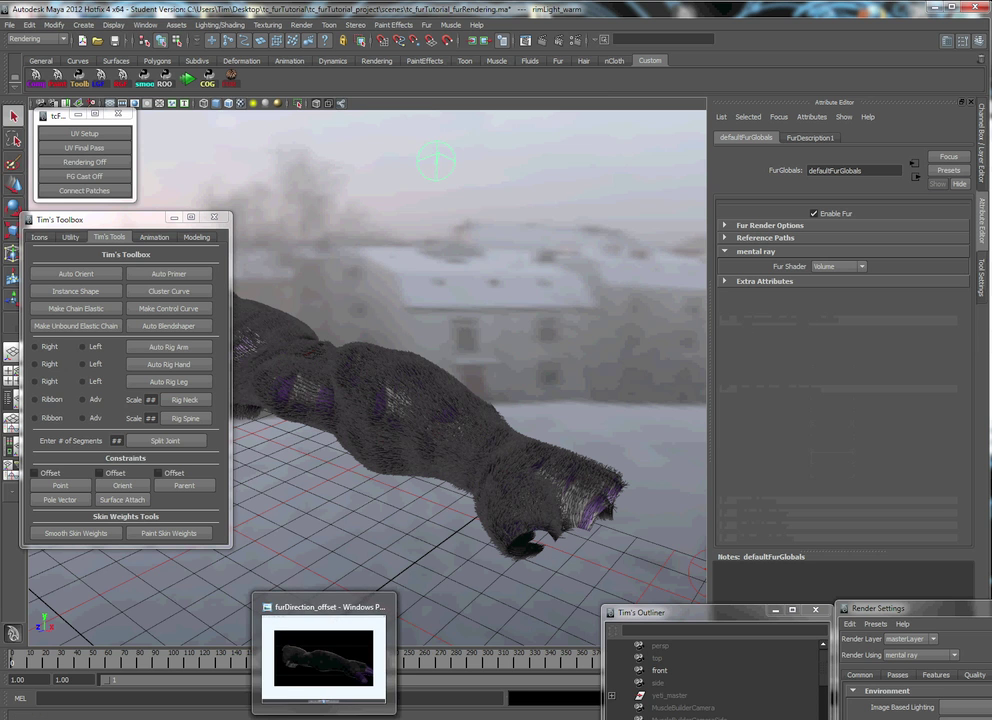
- Switch to Windows Photo Viewer, compare the volumeFur_sds3 and volumeFur_sds0125 renders, and return to Maya
click(401, 652)
key(Right)
key(Right)
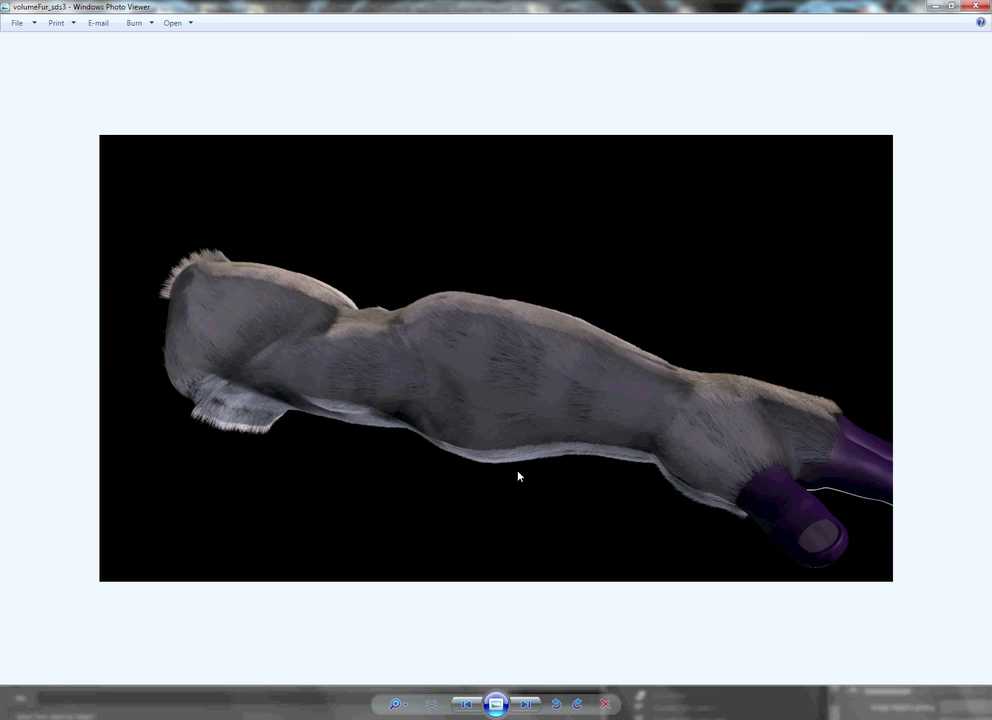
key(Left)
key(Right)
key(Right)
key(Right)
key(Right)
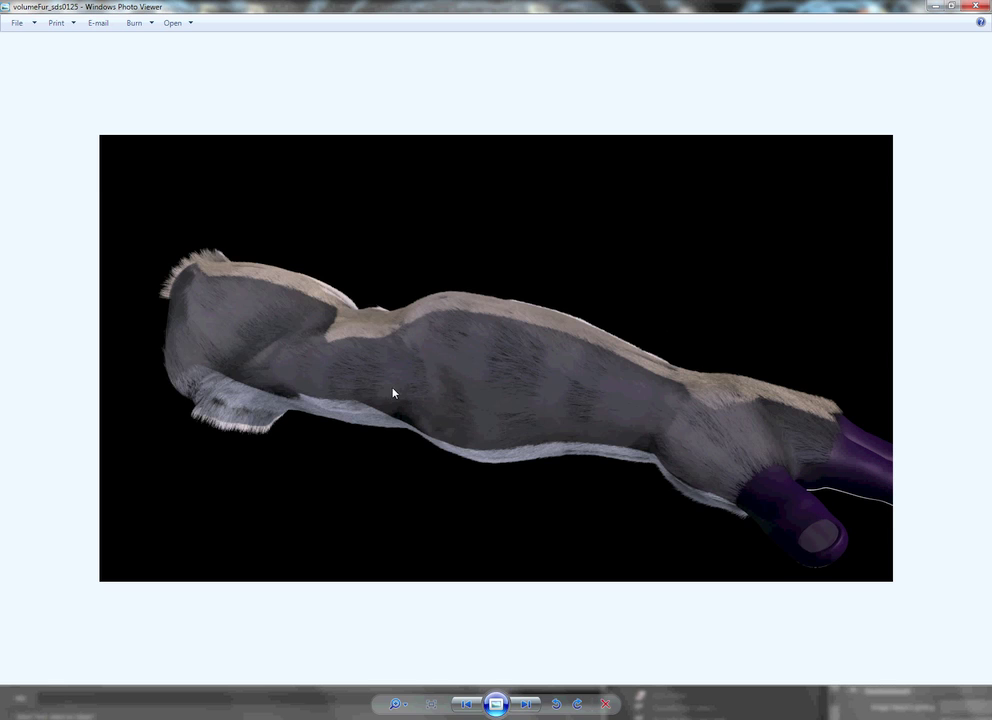
click(934, 7)
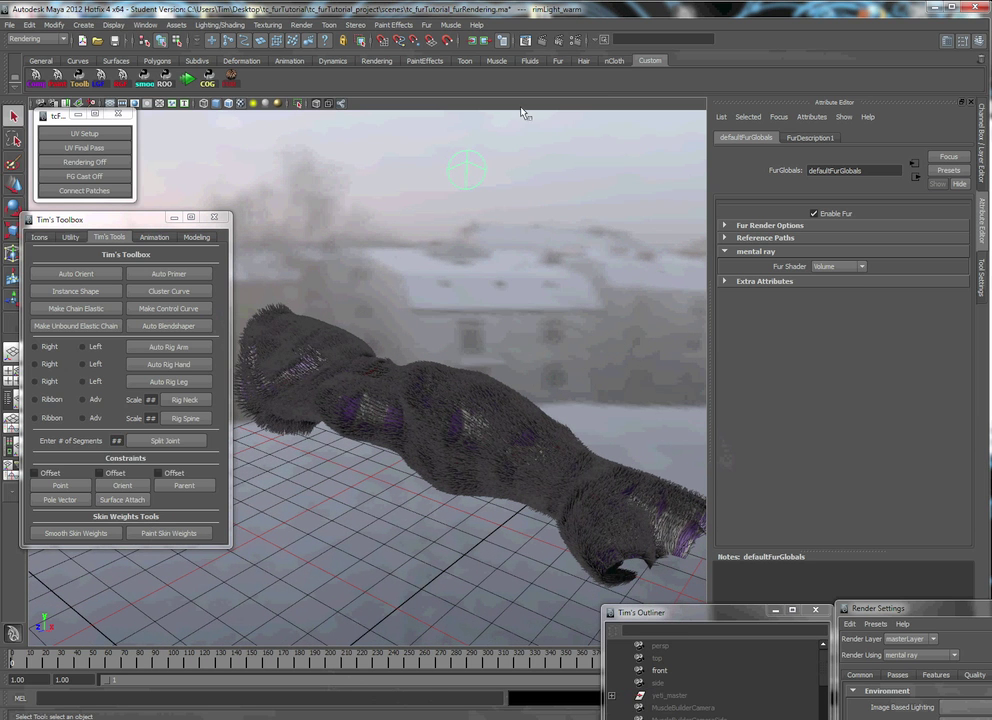
- Bring the outliner into view, expand the FurFeedback group and select ltHand_patch01_geo_FurFeedback
alt+drag(544, 275, 519, 378)
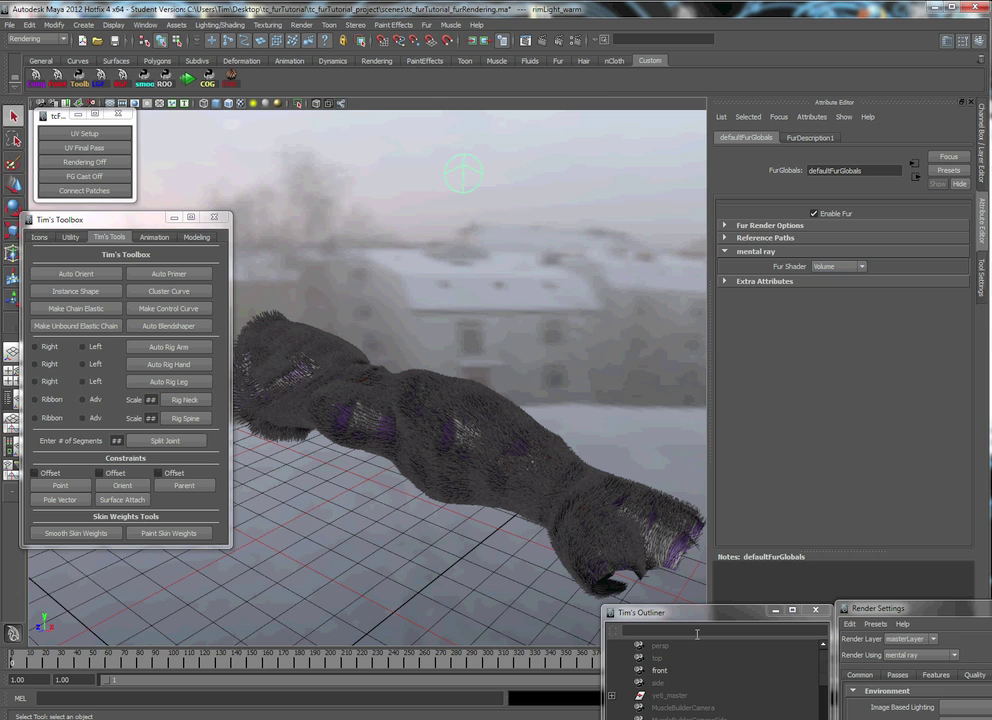
drag(720, 611, 444, 107)
drag(432, 254, 424, 418)
click(336, 315)
click(420, 328)
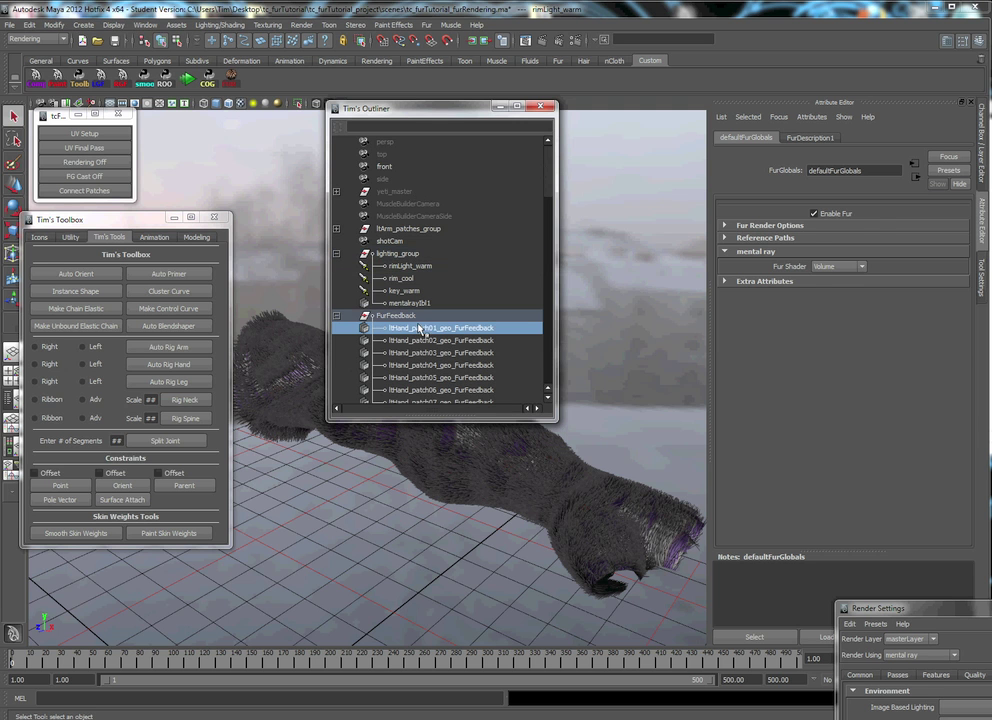
- Show FurDescription1's mental ray Volume Fur attributes, including samples, motion blur and shadow density scale
click(924, 138)
scroll(800, 440, down, 5)
click(754, 513)
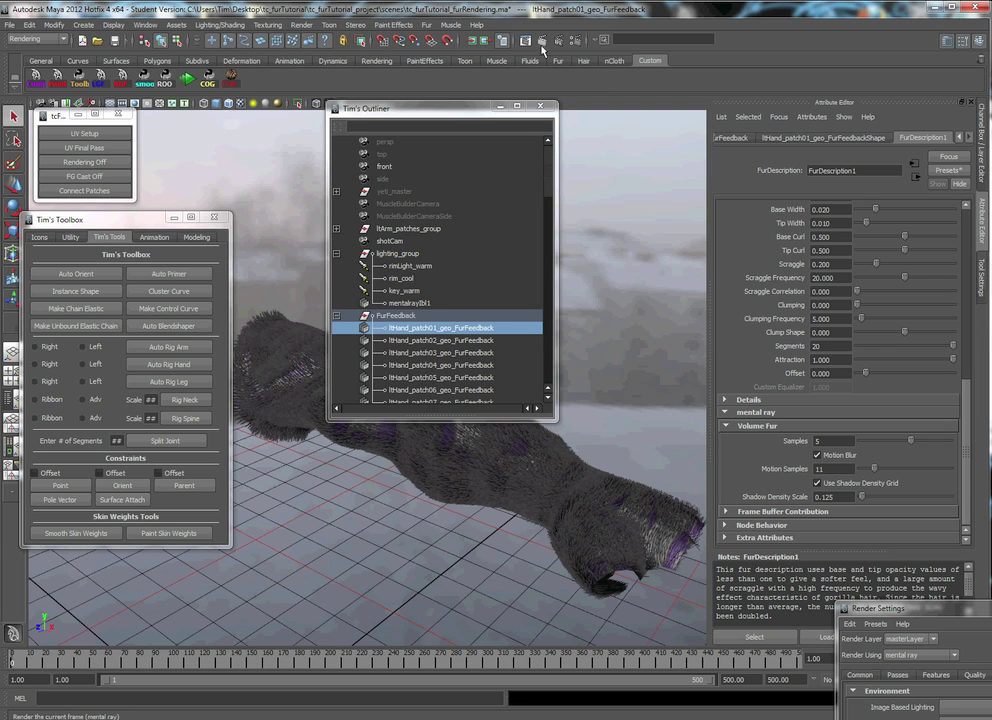
- In the render settings, examine the mental ray quality presets and the primary renderer options, and close the window
drag(859, 617, 53, 250)
click(168, 309)
click(220, 328)
scroll(199, 380, up, 3)
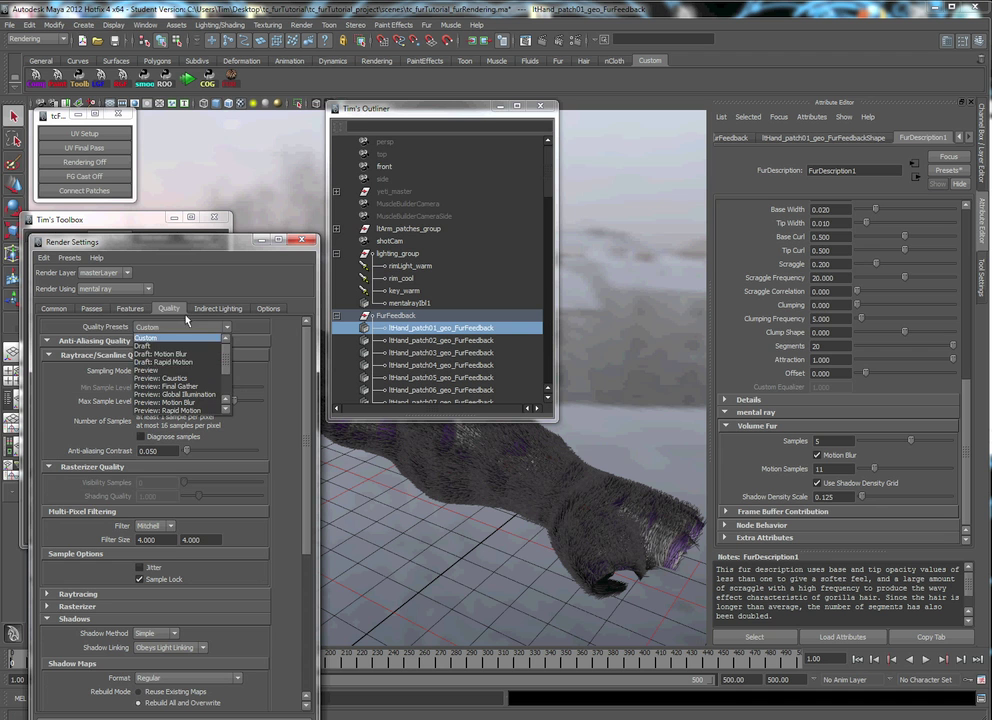
click(160, 338)
click(130, 308)
click(220, 353)
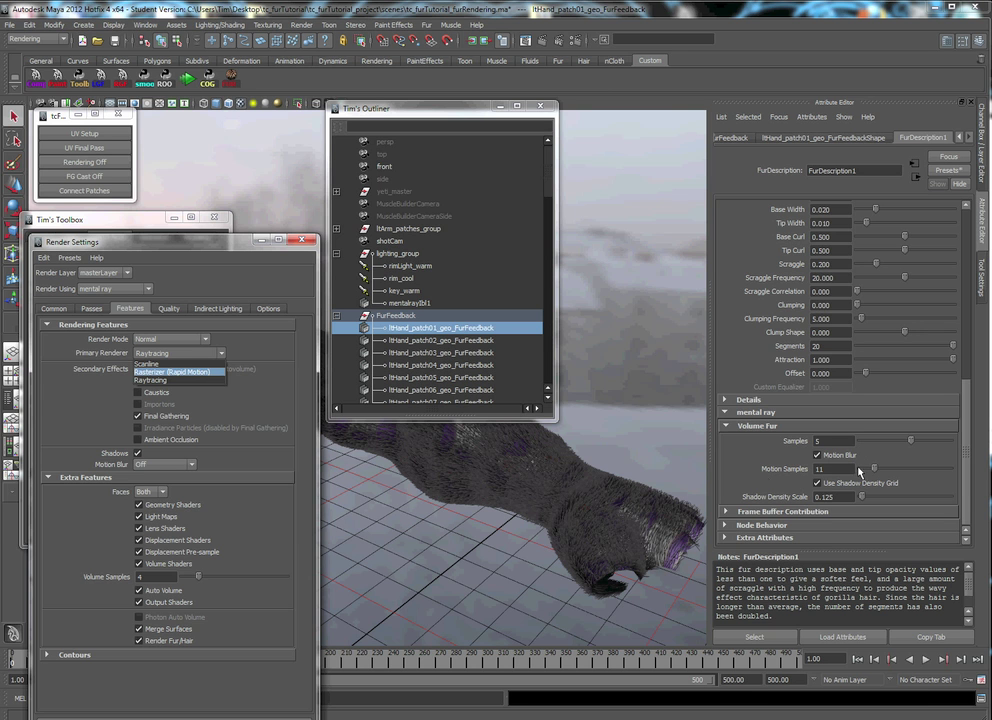
click(302, 240)
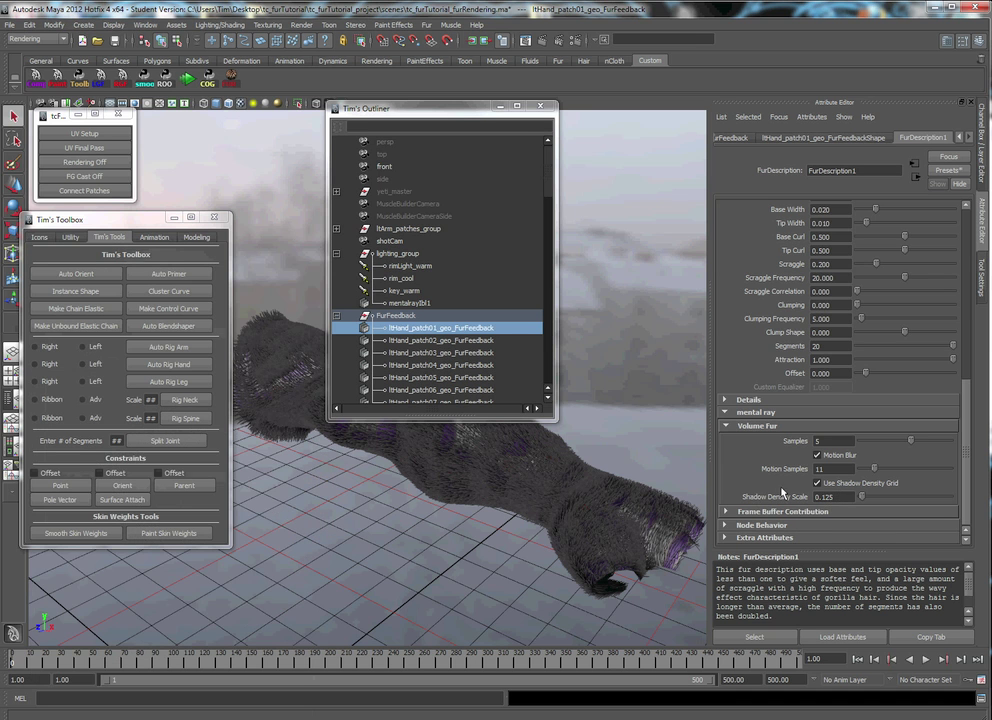
- Minimize the outliner, compare volumeFur_sds0125, volumeFur_sds3 and volumeFur_sds14_noFG in Windows Photo Viewer, and close the viewer
click(500, 105)
alt+drag(472, 452, 454, 483)
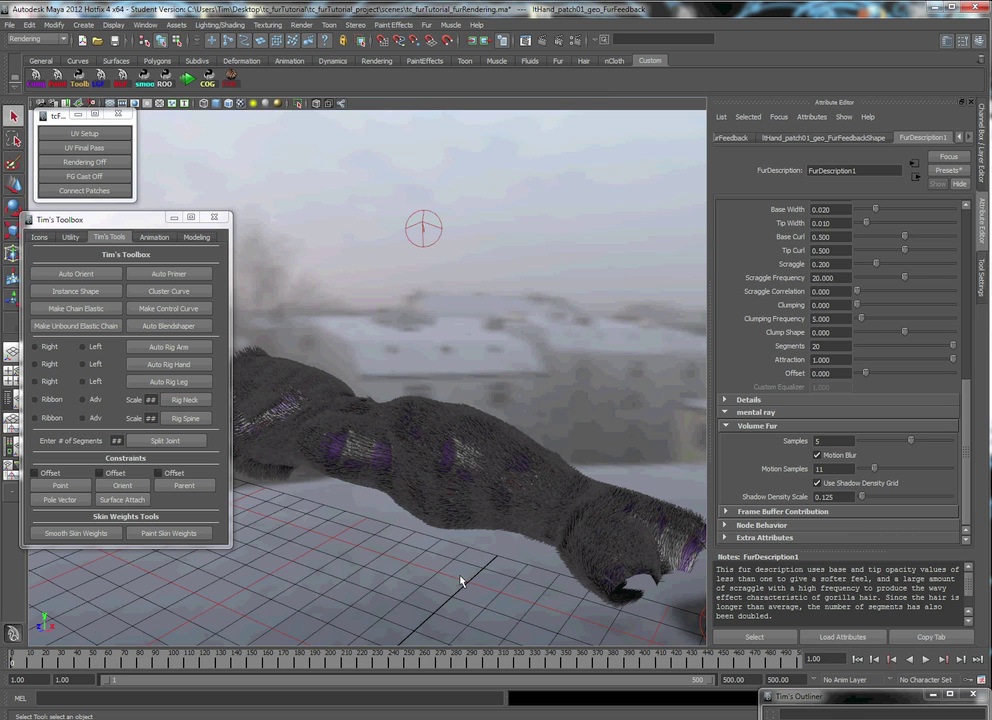
key(alt+Tab)
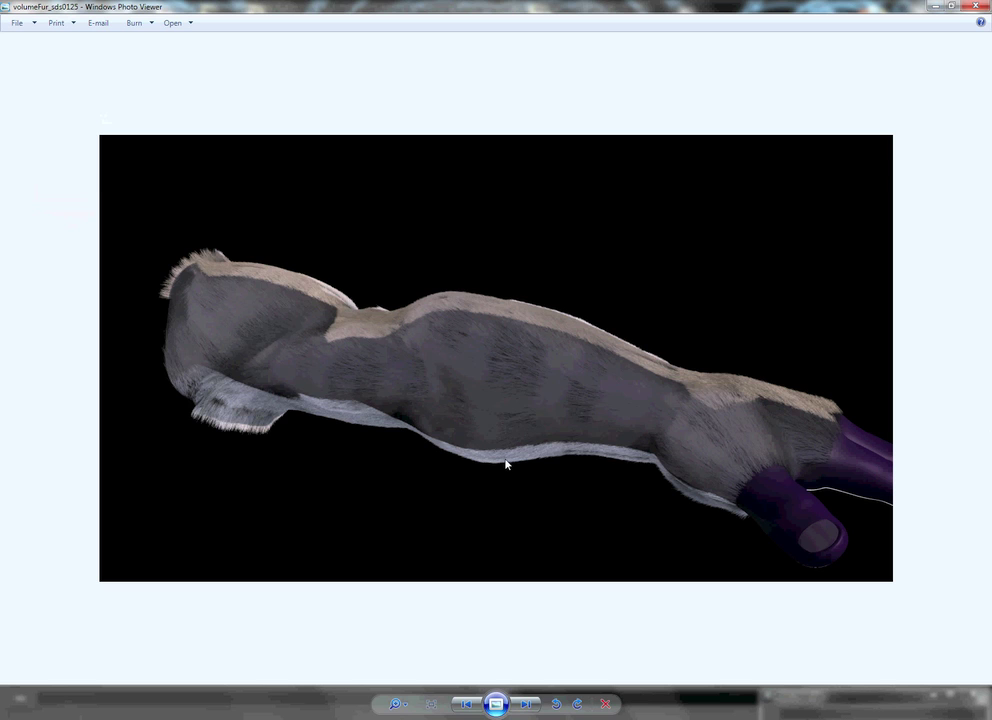
key(Right)
key(Right)
key(Right)
key(Right)
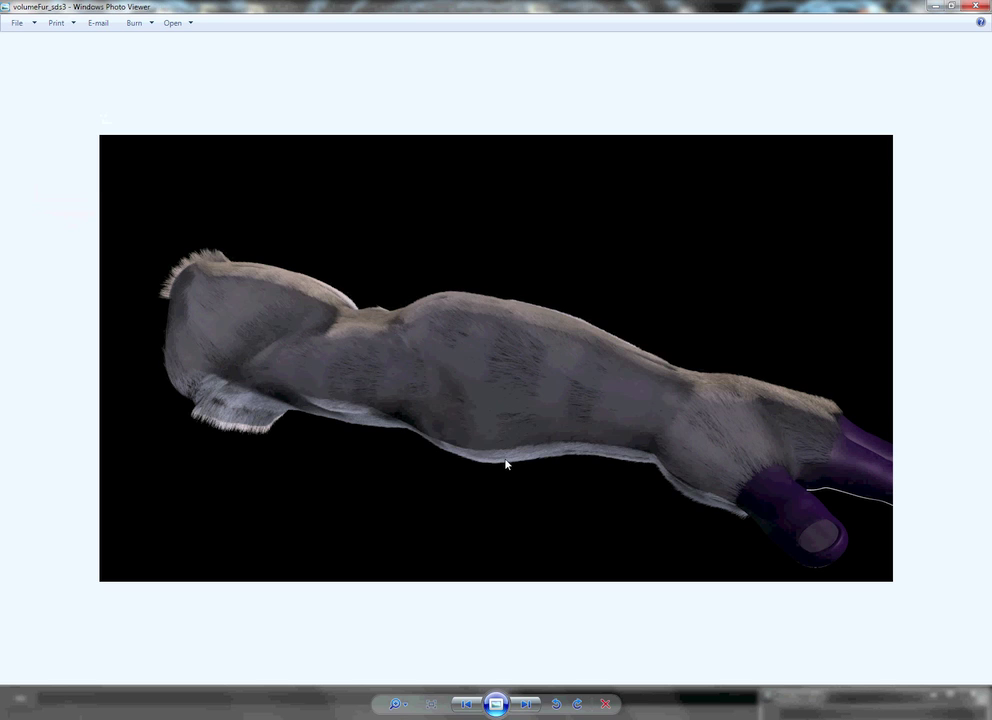
key(Right)
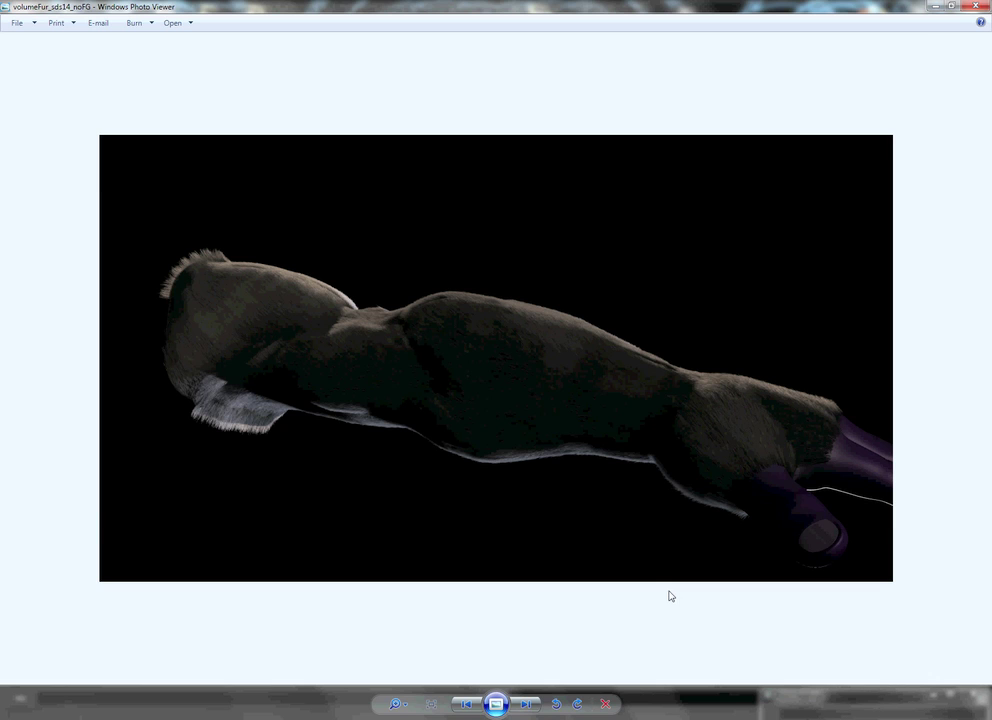
click(981, 7)
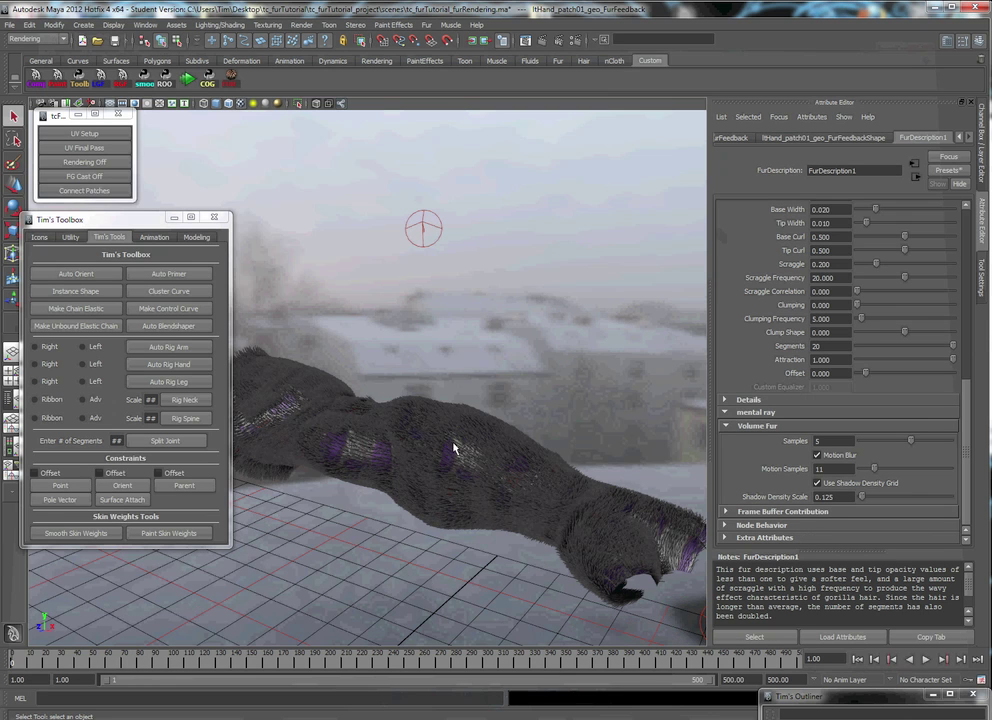
- Review FurDescription1's bake and color attributes and the available fur commands, such as Update Fur Maps and Reverse Fur Normals
alt+drag(443, 456, 462, 440)
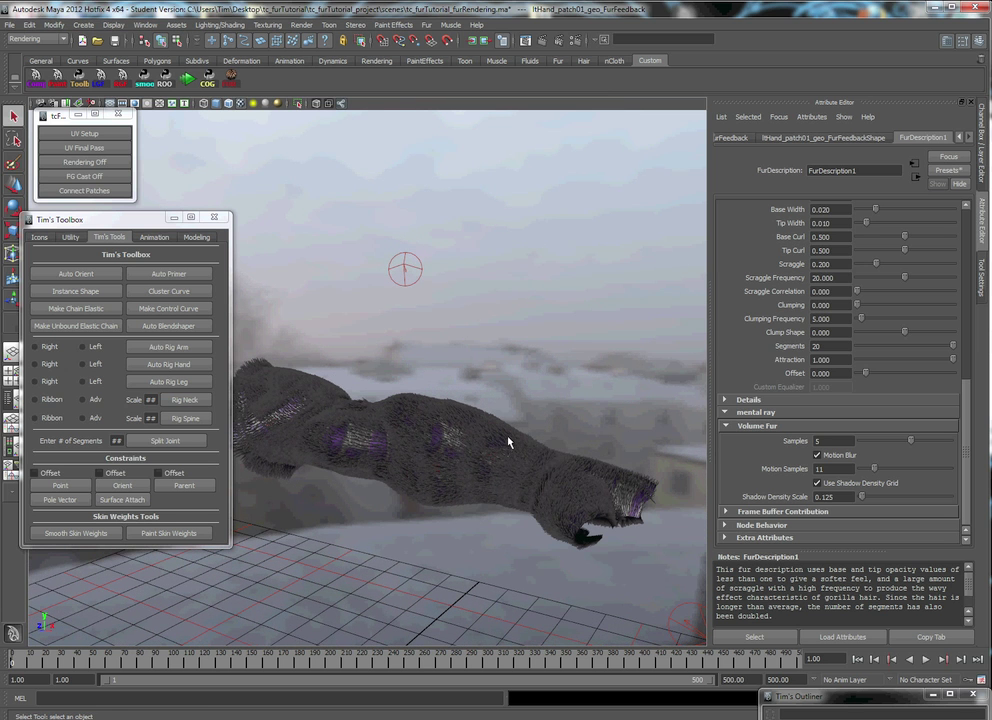
scroll(783, 355, up, 5)
scroll(780, 350, up, 5)
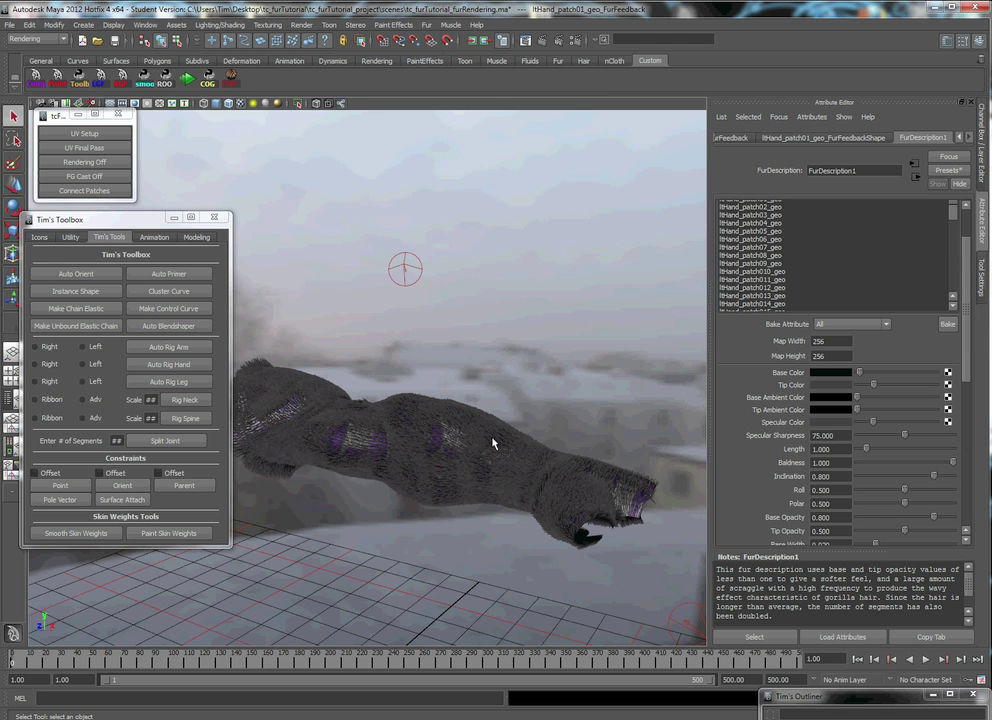
click(426, 24)
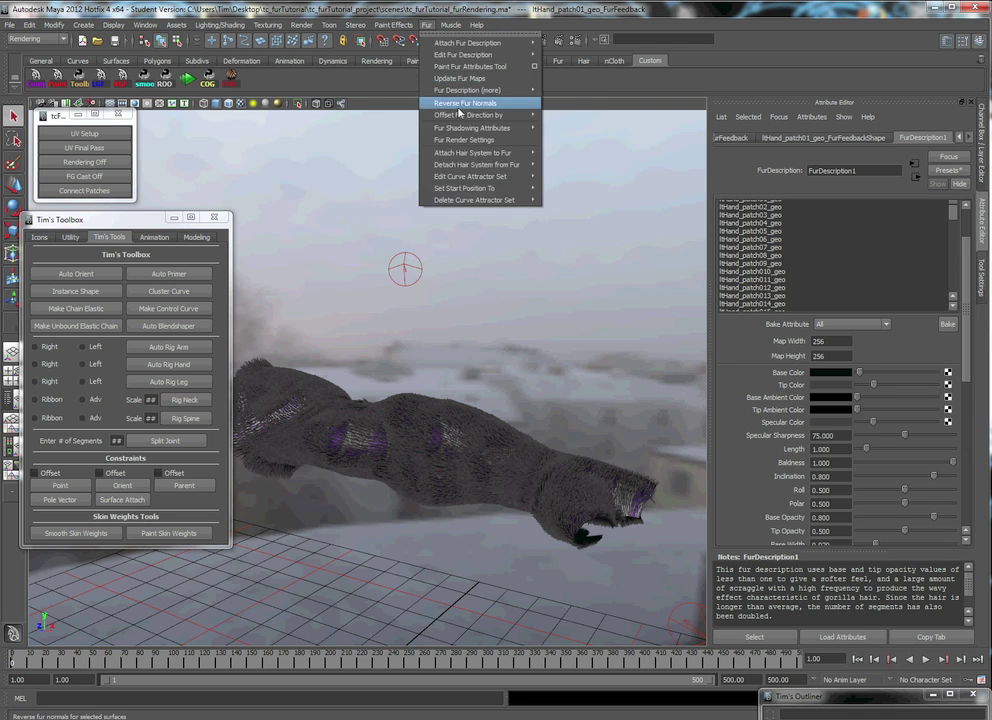
mouse_move(482, 117)
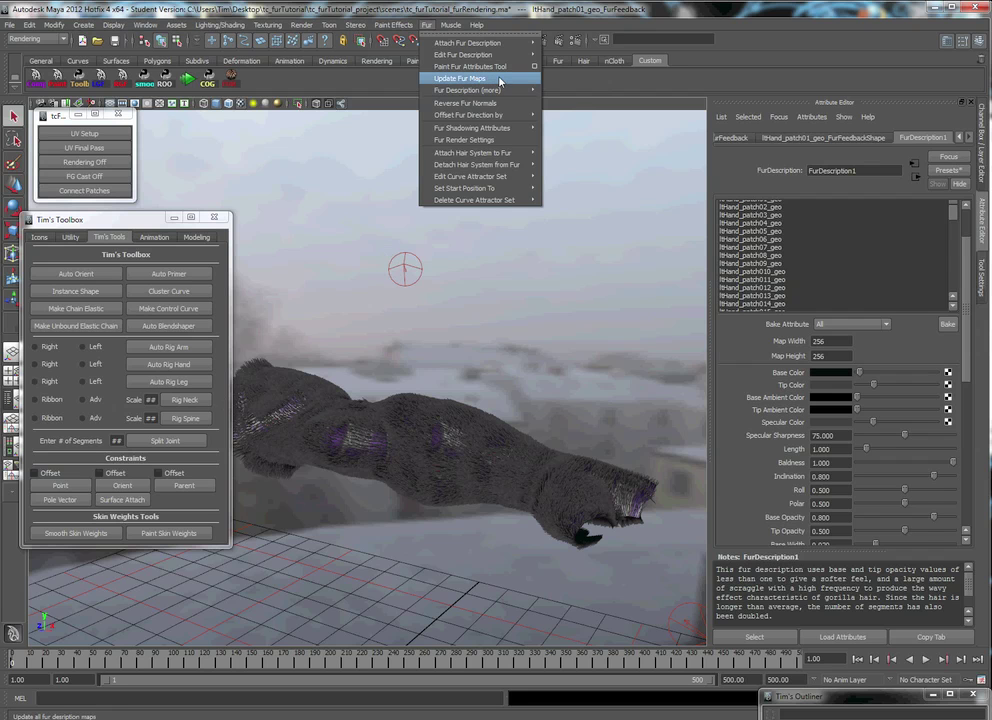
click(507, 365)
- Examine the arm's fur from several angles and review FurDescription1's map size, color, opacity, width and curl attributes
alt+drag(507, 365, 516, 412)
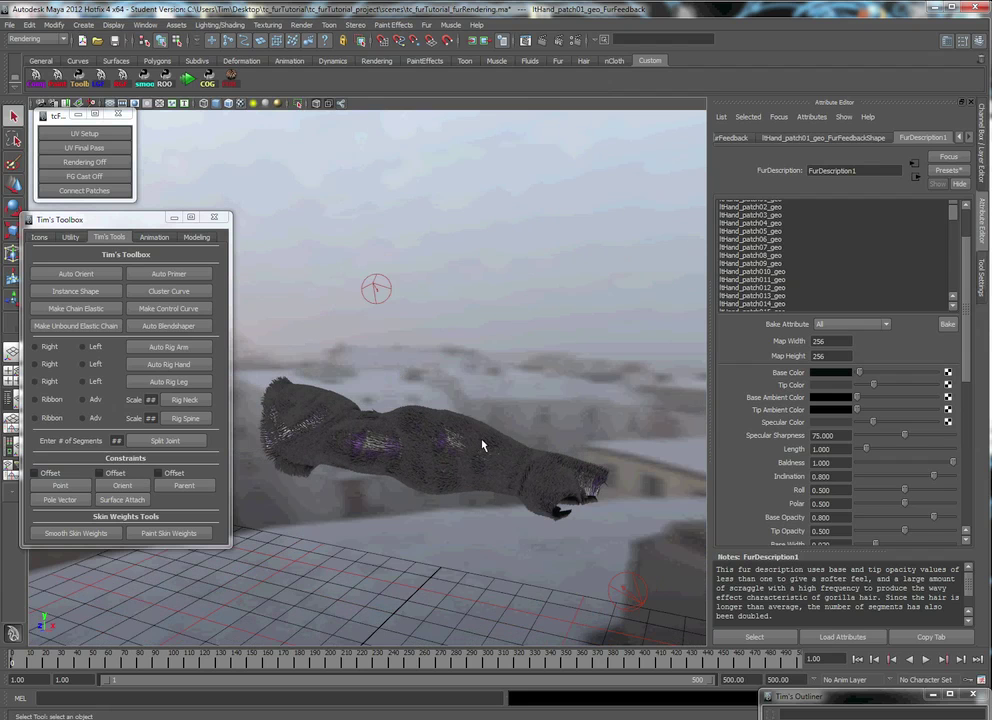
alt+drag(468, 462, 279, 508)
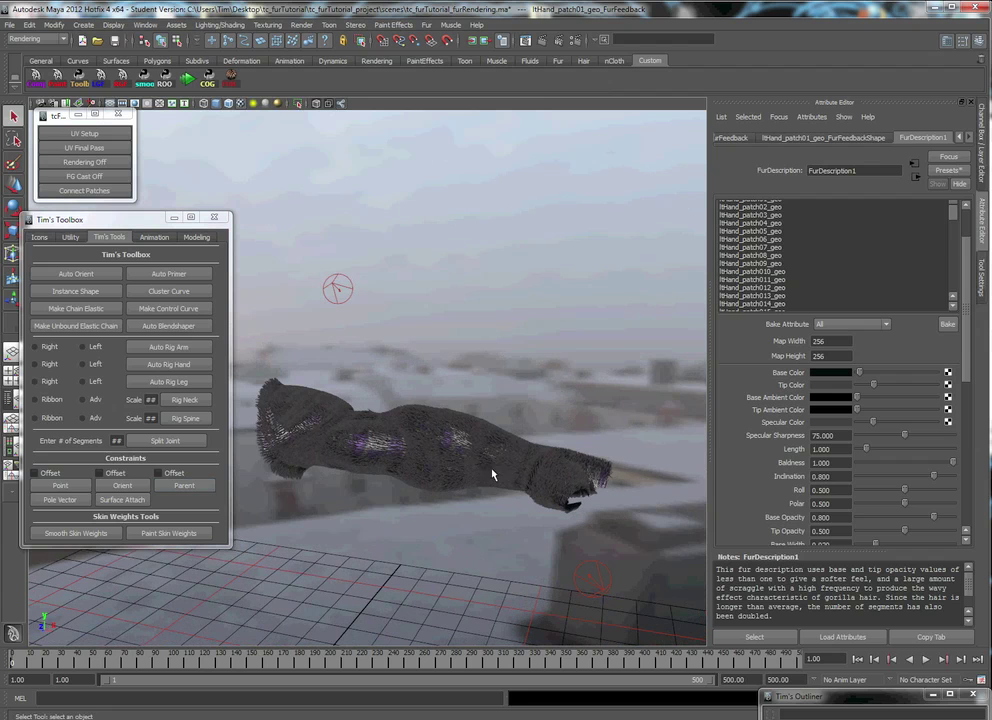
alt+drag(505, 472, 493, 477)
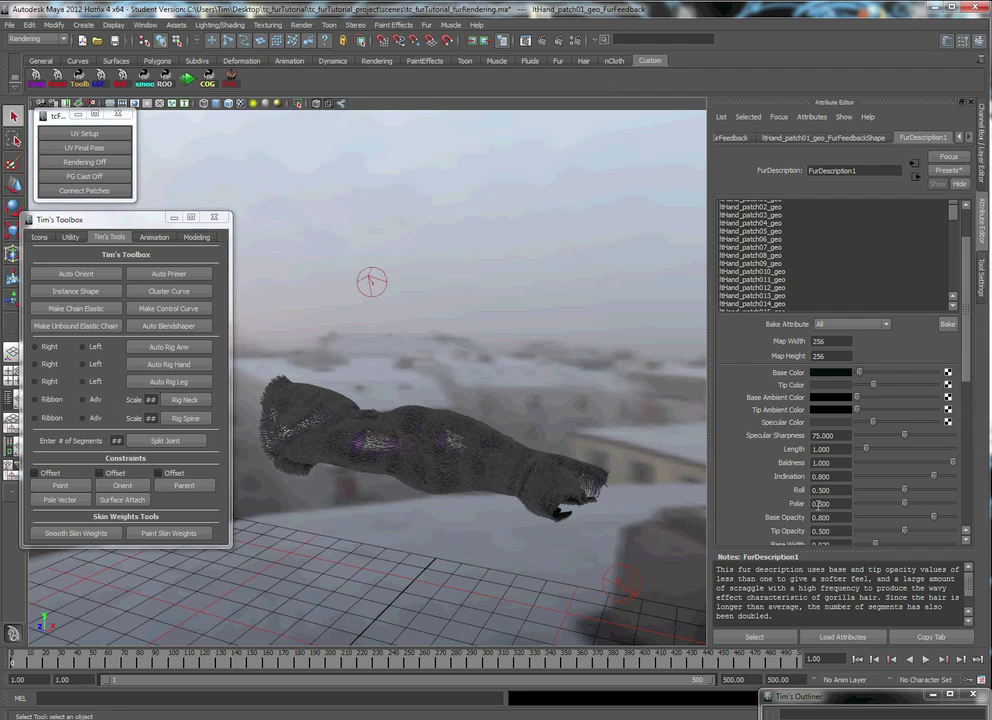
scroll(785, 430, down, 2)
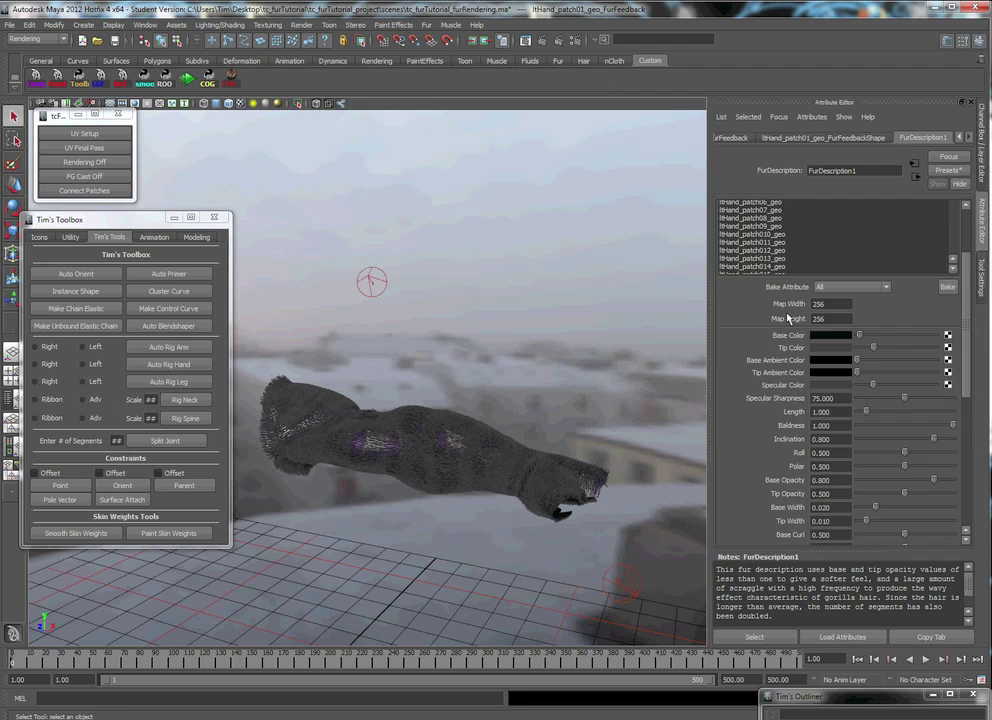
scroll(768, 403, down, 4)
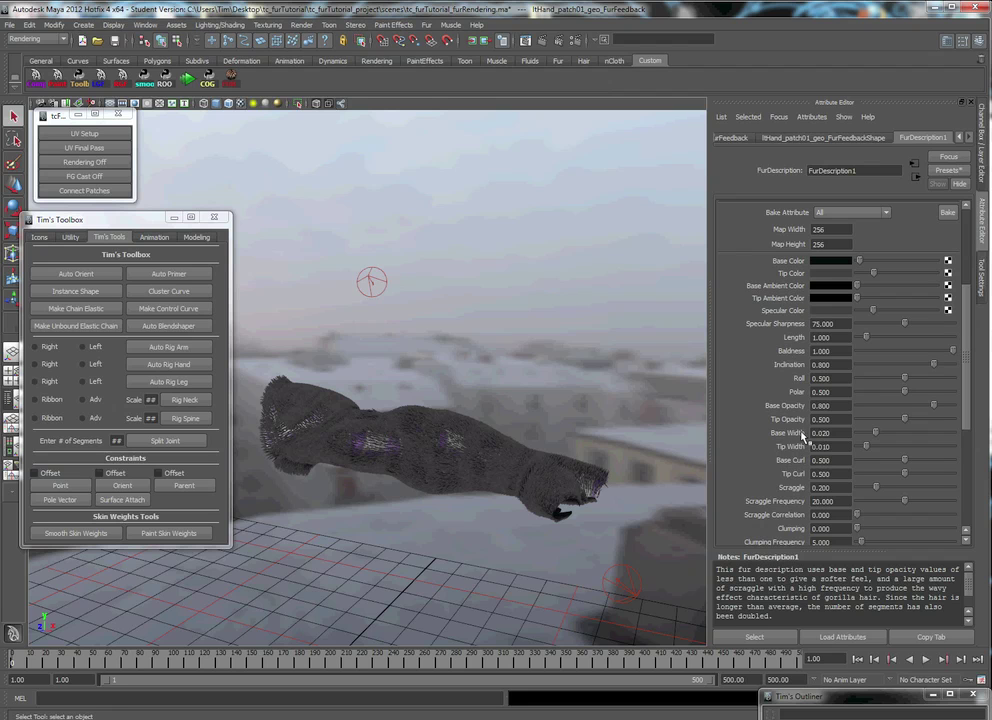